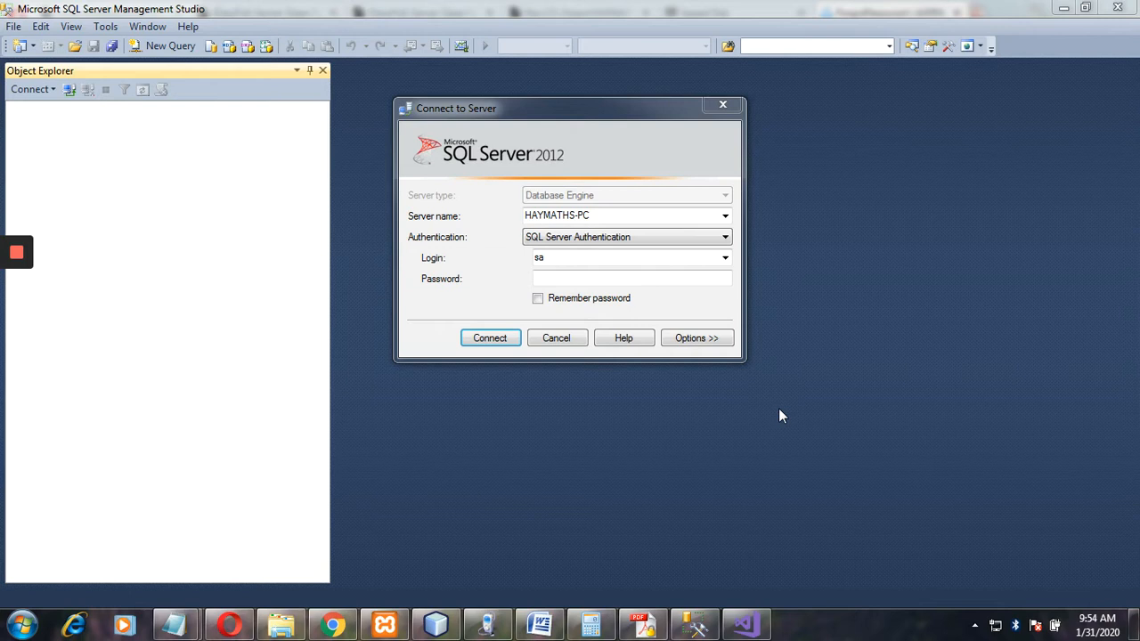
Connect to the local server using SQL Server Authentication as sa with its password.
click(613, 279)
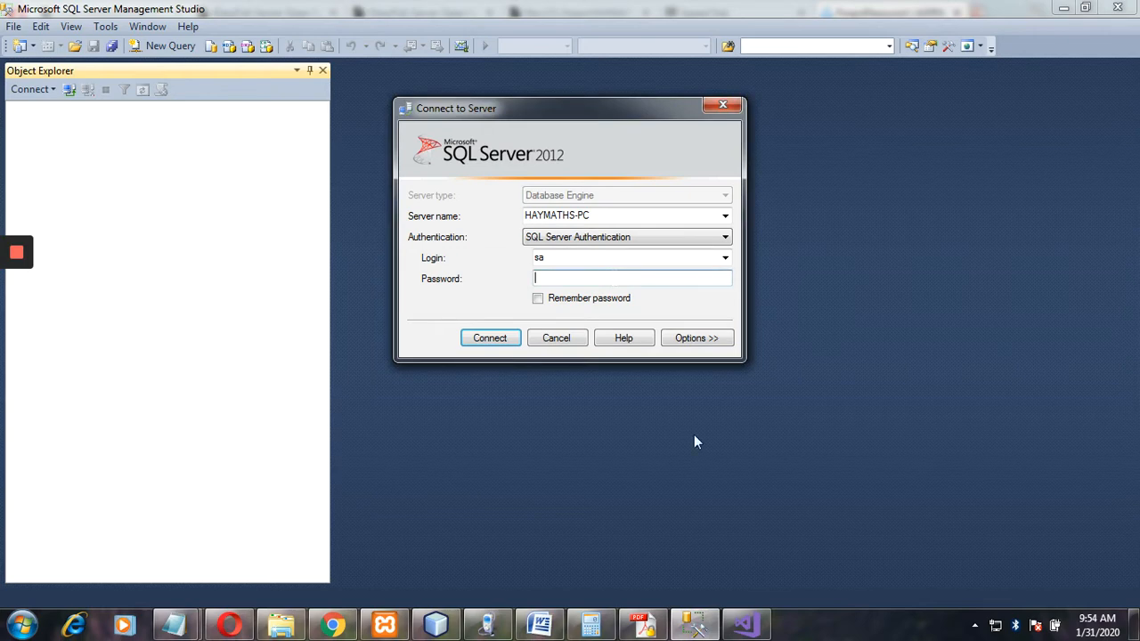
click(750, 628)
click(620, 237)
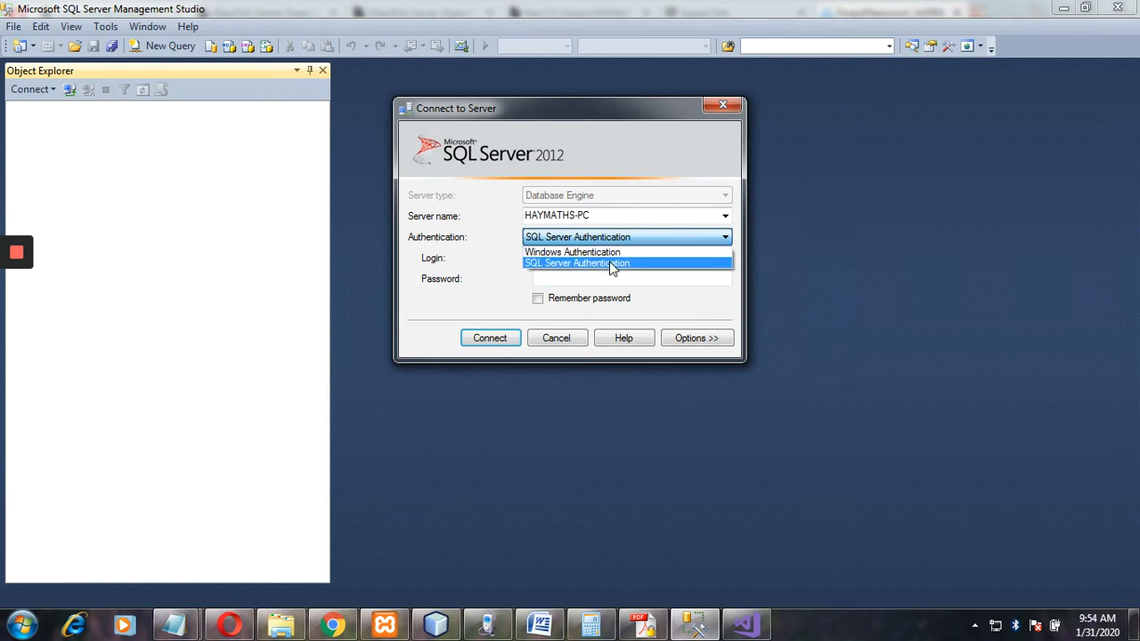
click(611, 264)
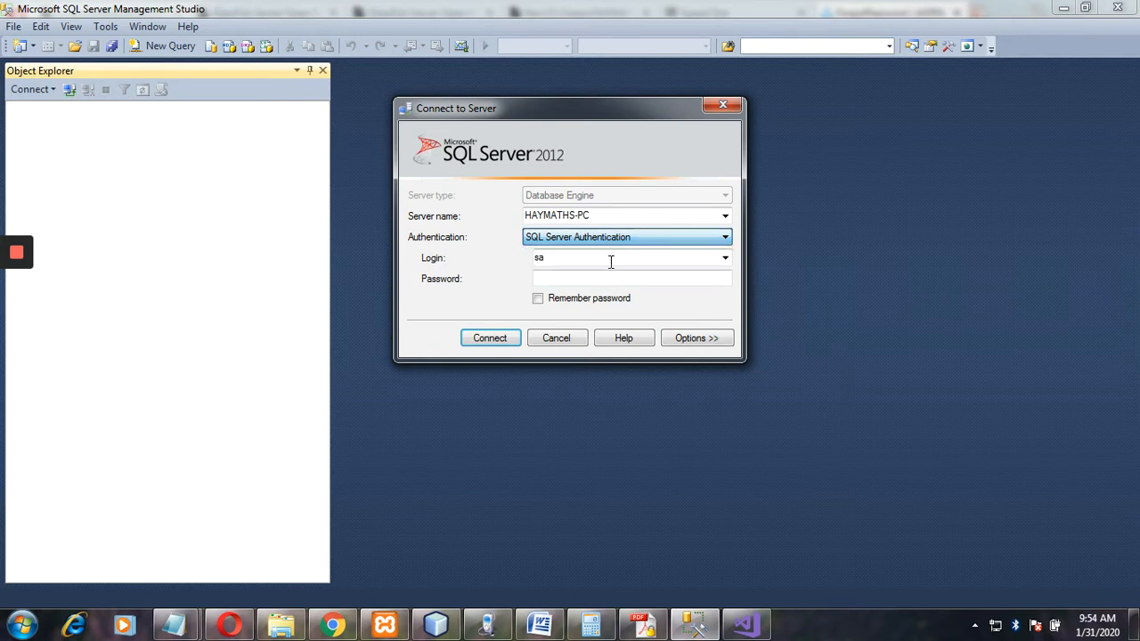
click(565, 277)
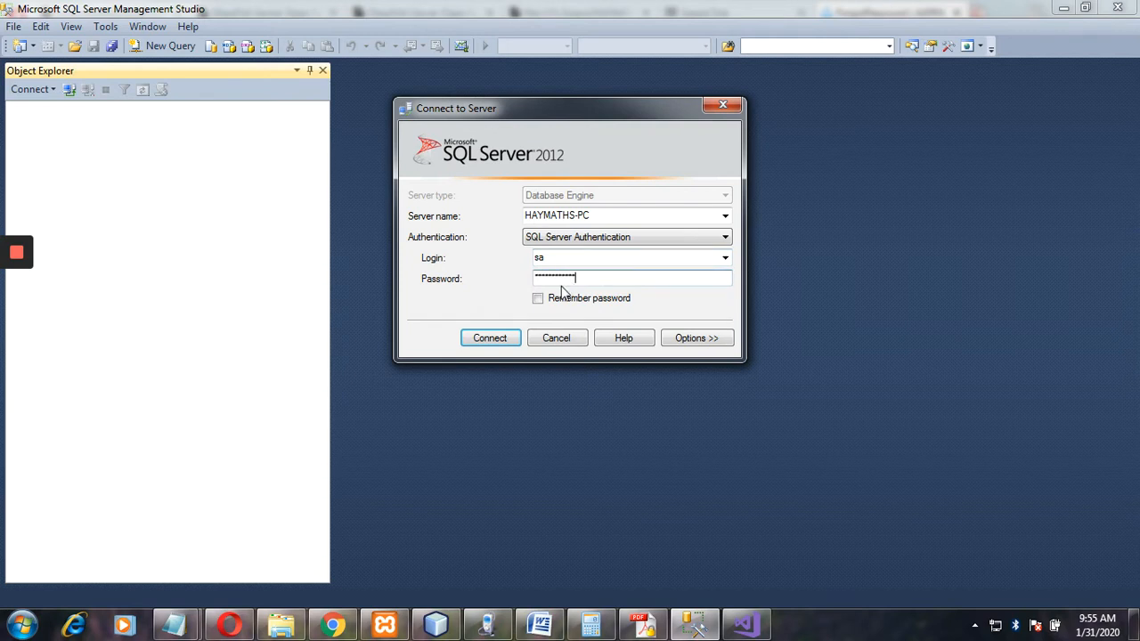
click(493, 346)
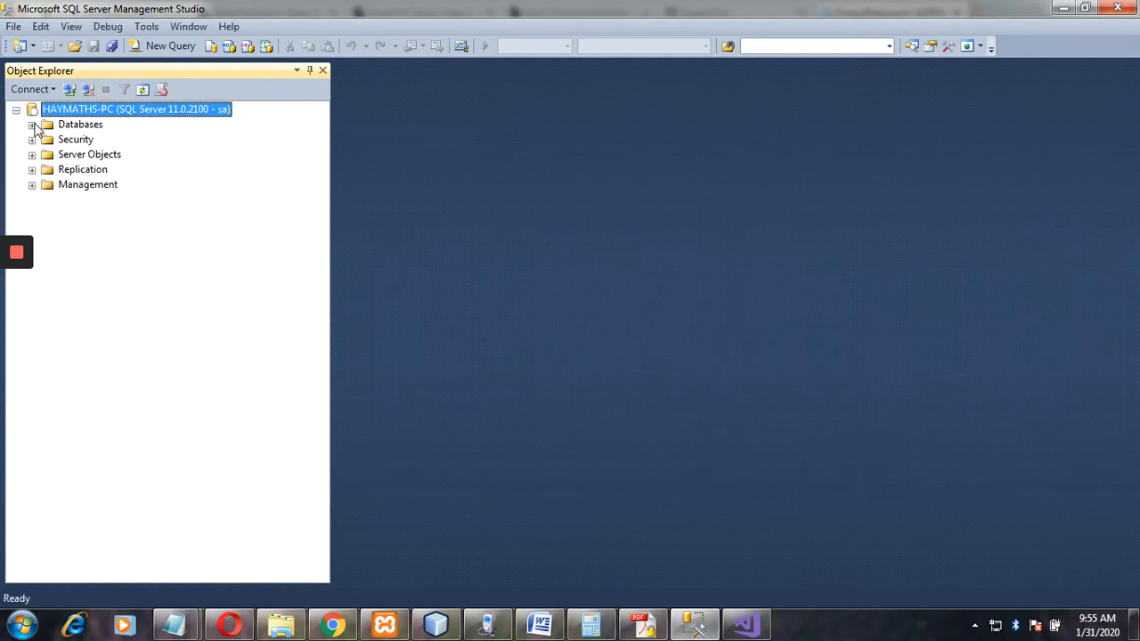
Create a Visual Studio WPF App (.NET Framework) project named TestNysc.
click(746, 625)
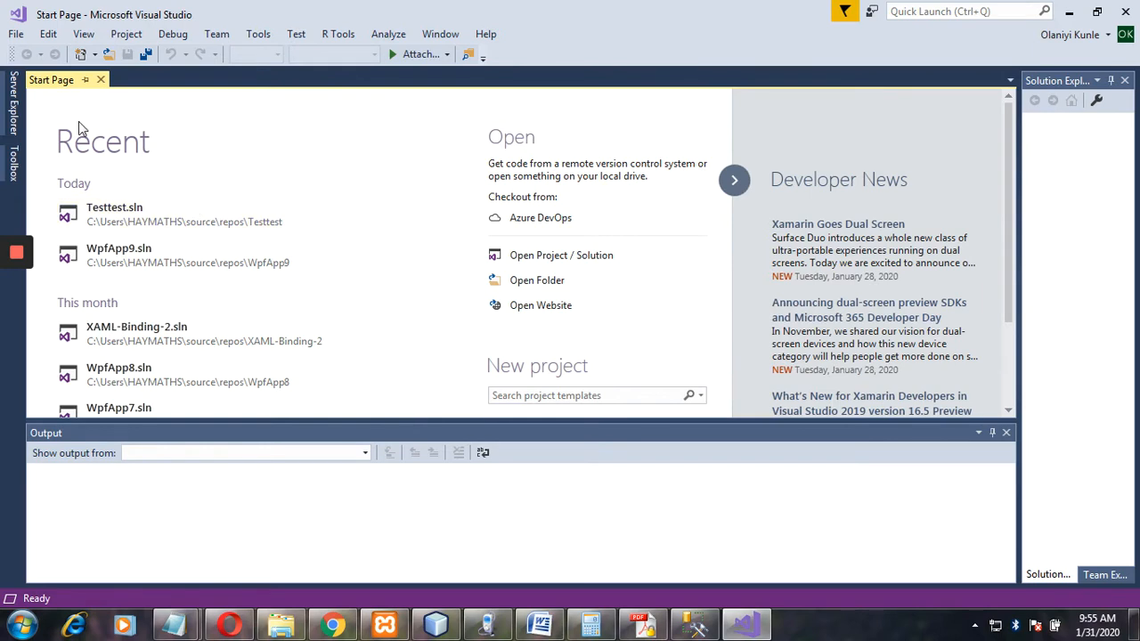
click(15, 36)
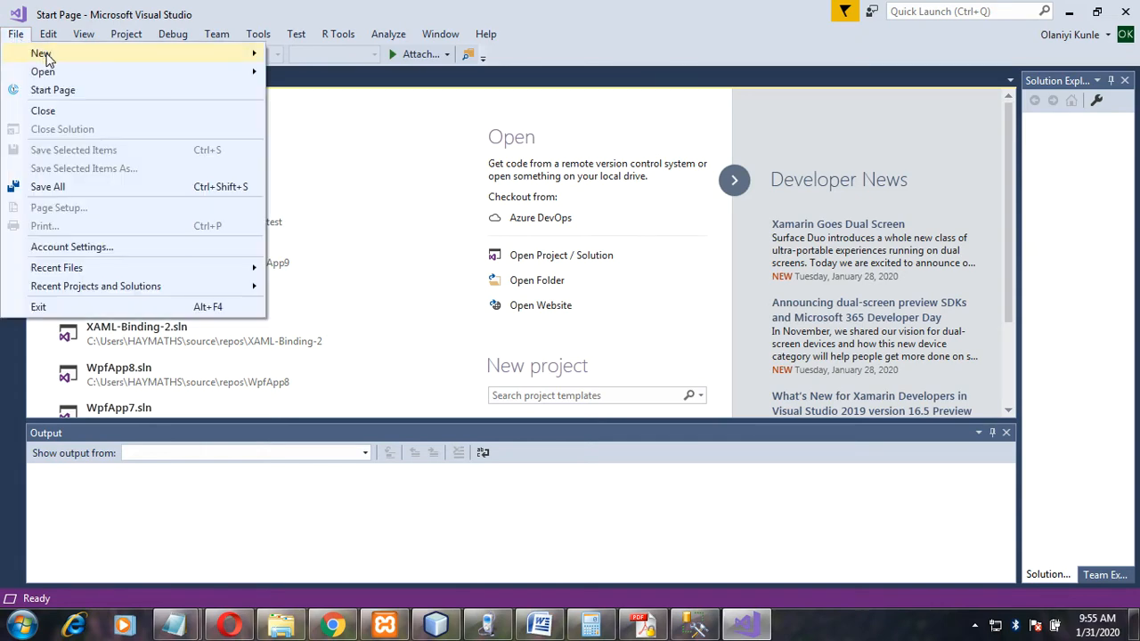
click(295, 36)
mouse_move(16, 34)
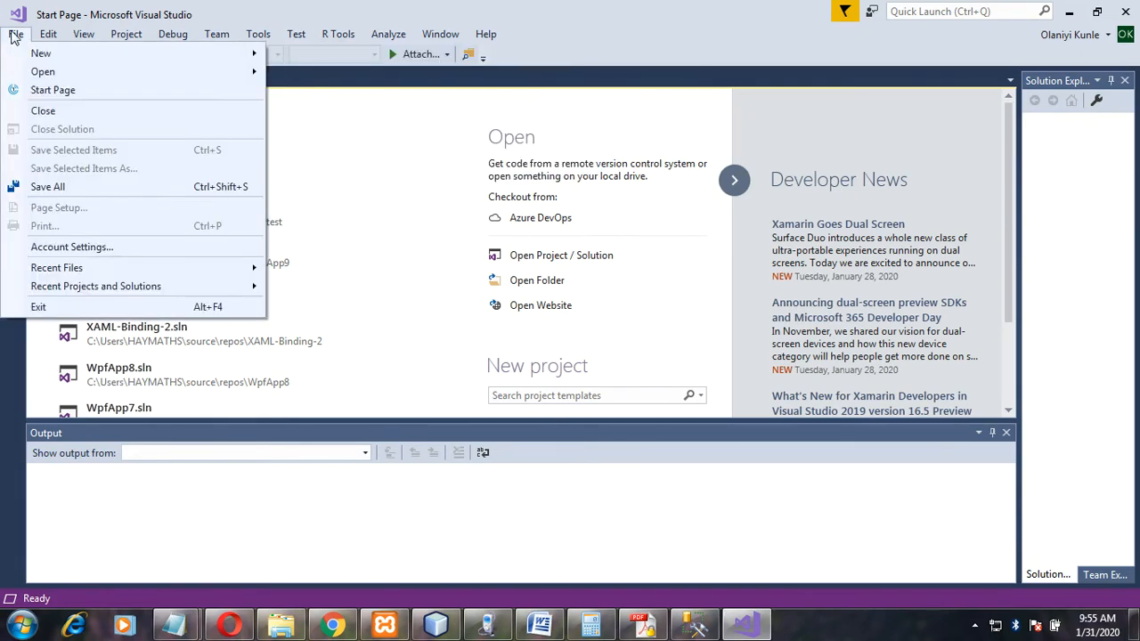
mouse_move(55, 54)
click(313, 55)
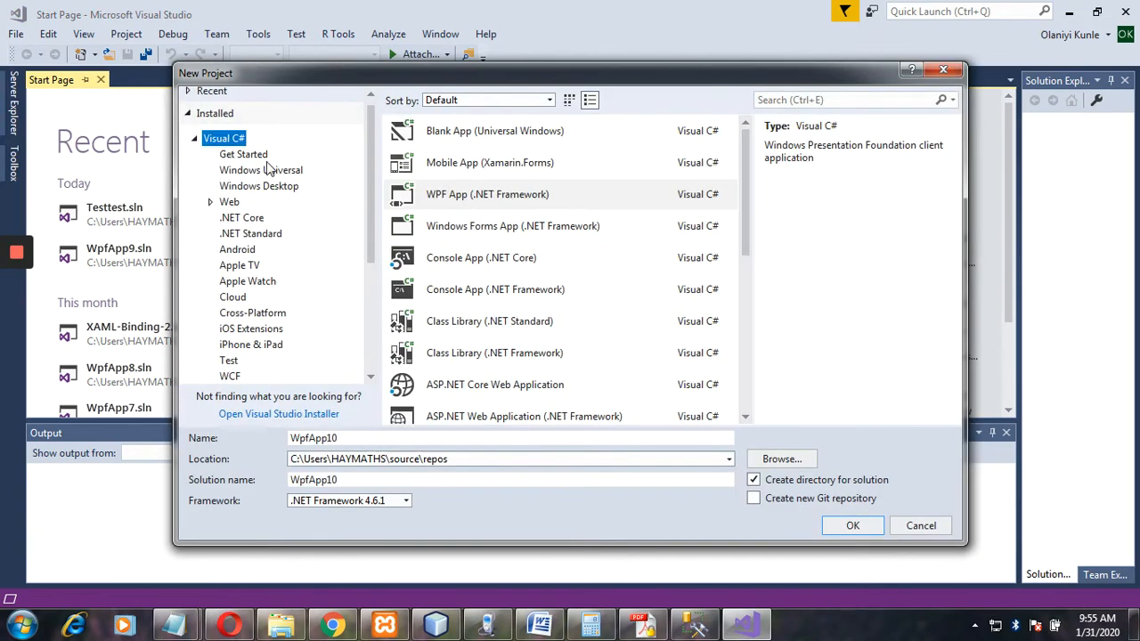
click(473, 197)
click(291, 440)
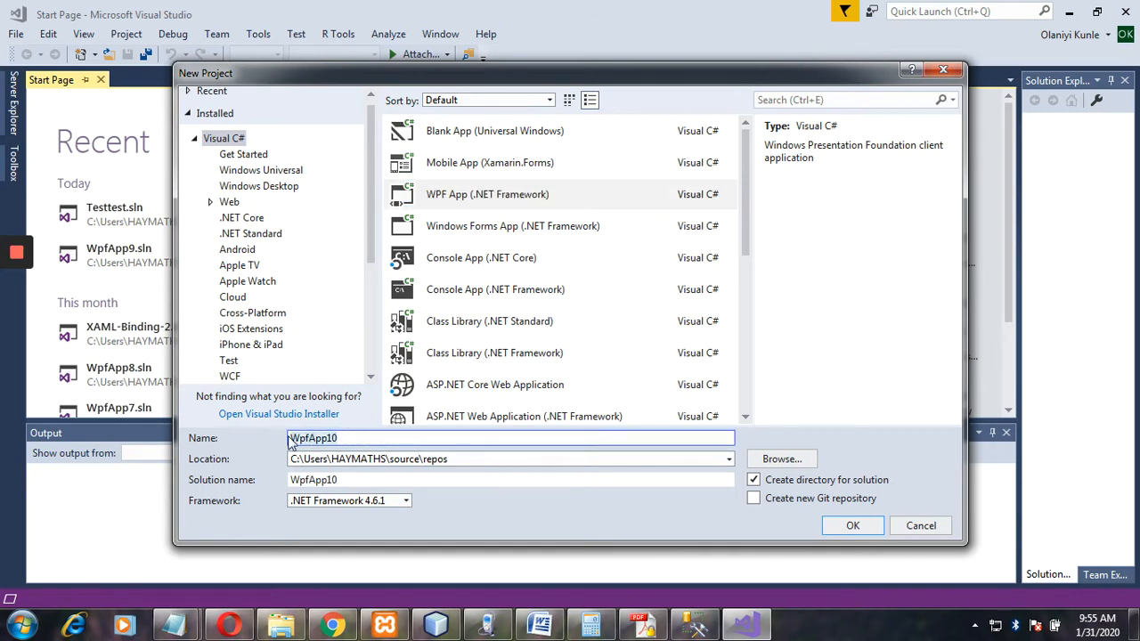
key(ctrl+a)
text(Test)
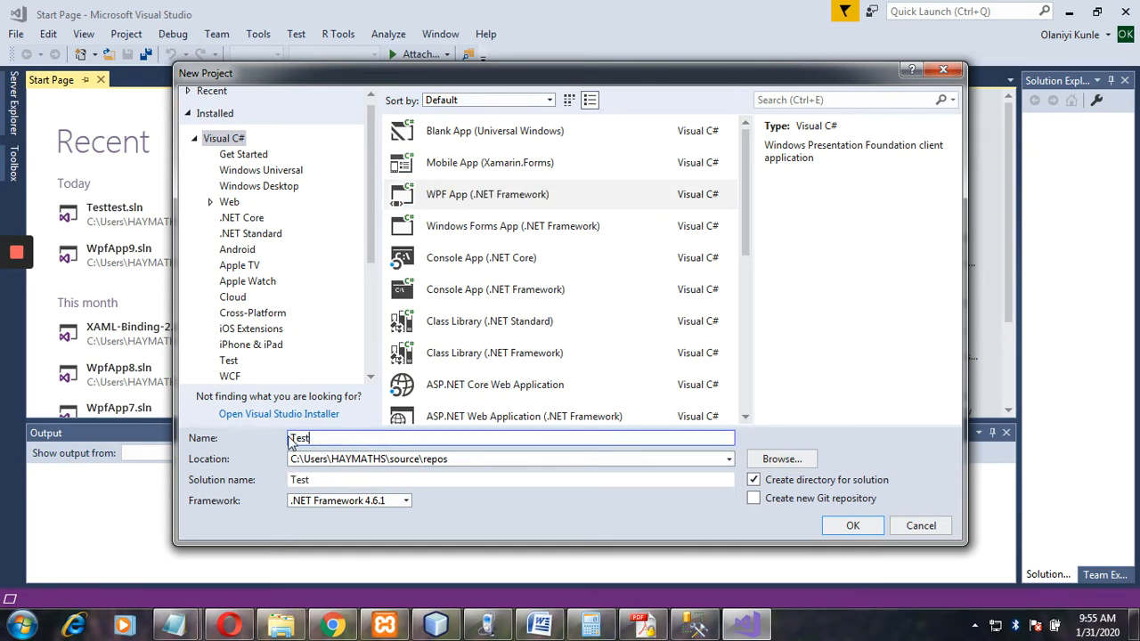
text(Nysc)
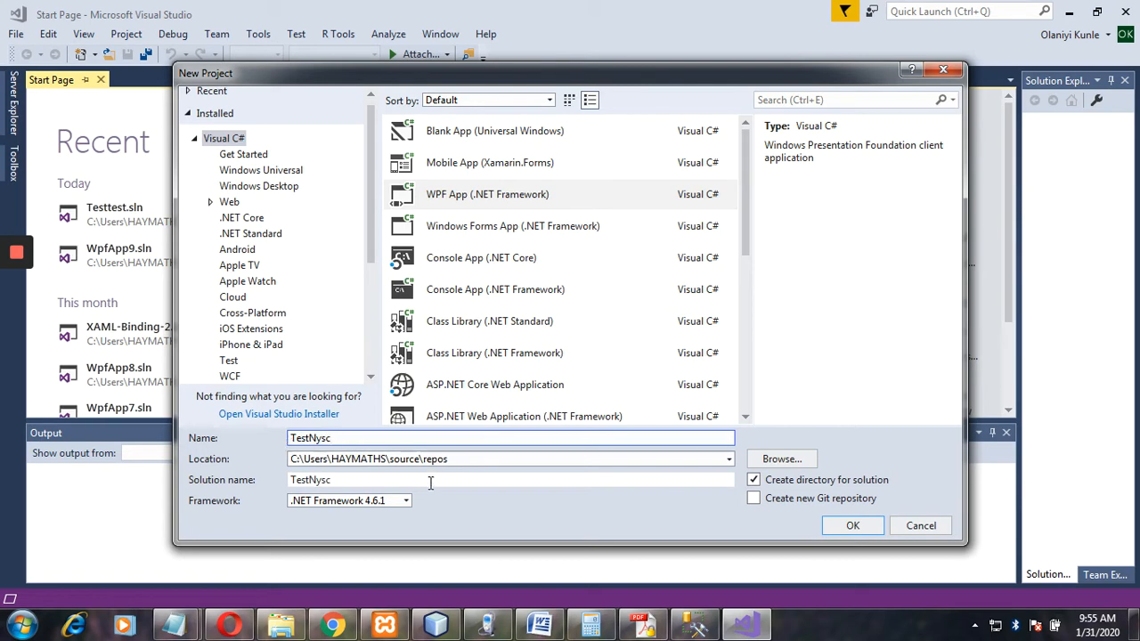
click(850, 527)
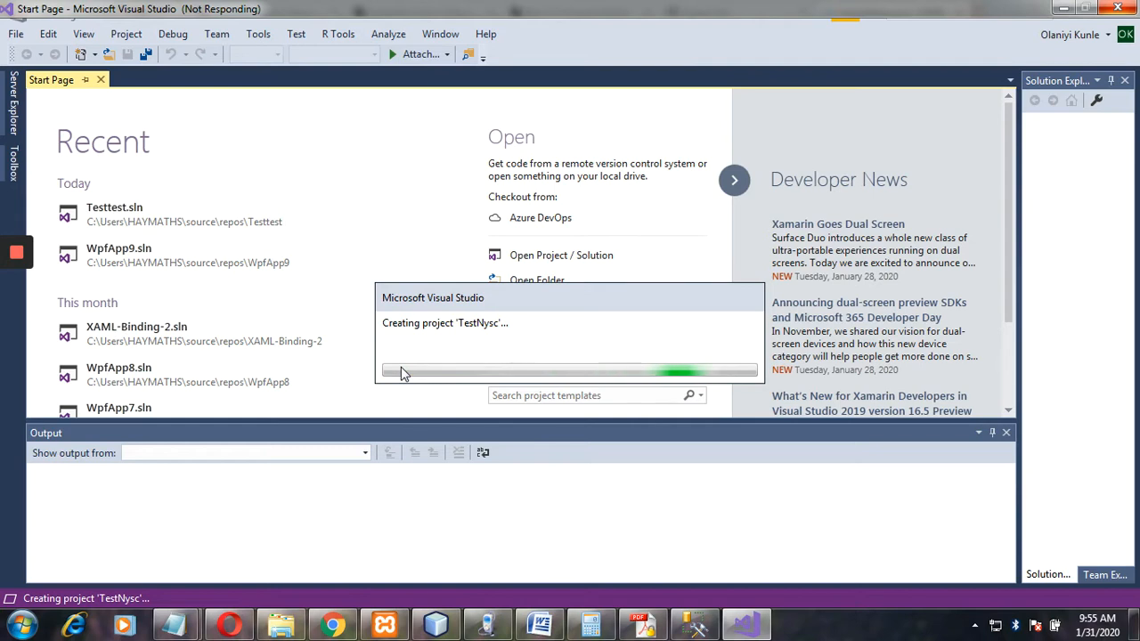
click(694, 625)
Create a new database named TestNysc under Databases.
click(32, 125)
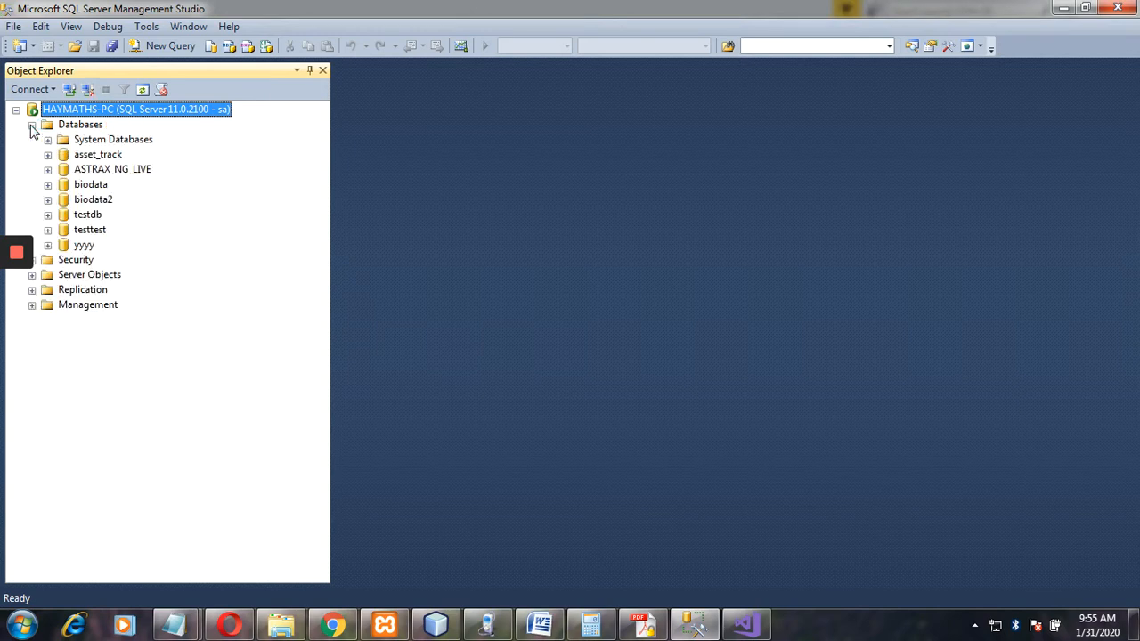
click(77, 128)
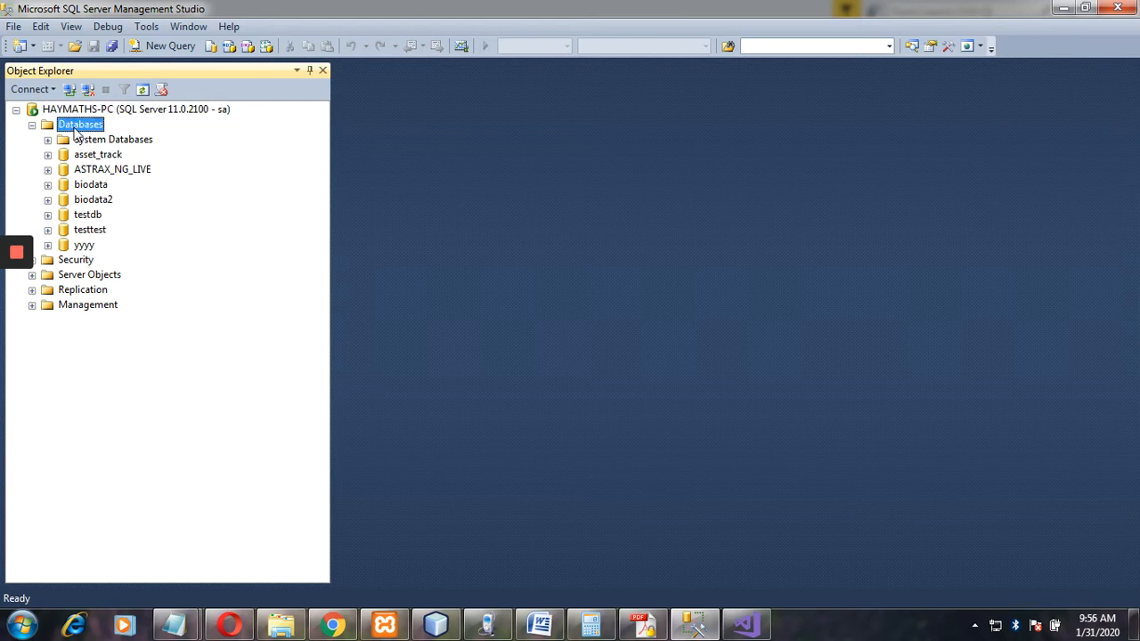
right_click(77, 127)
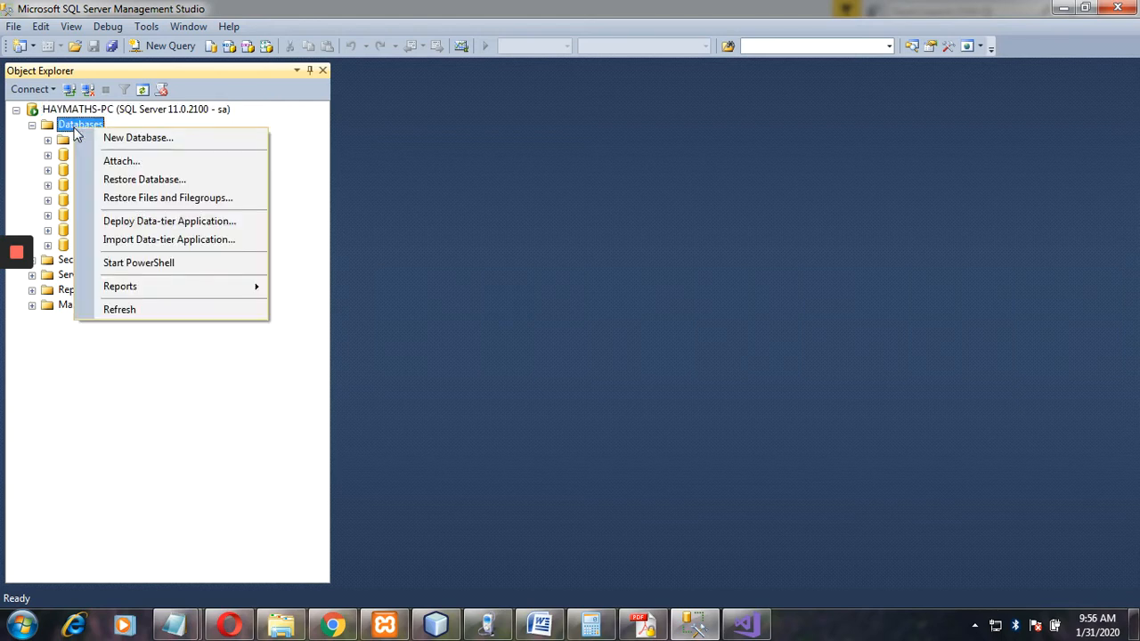
click(124, 139)
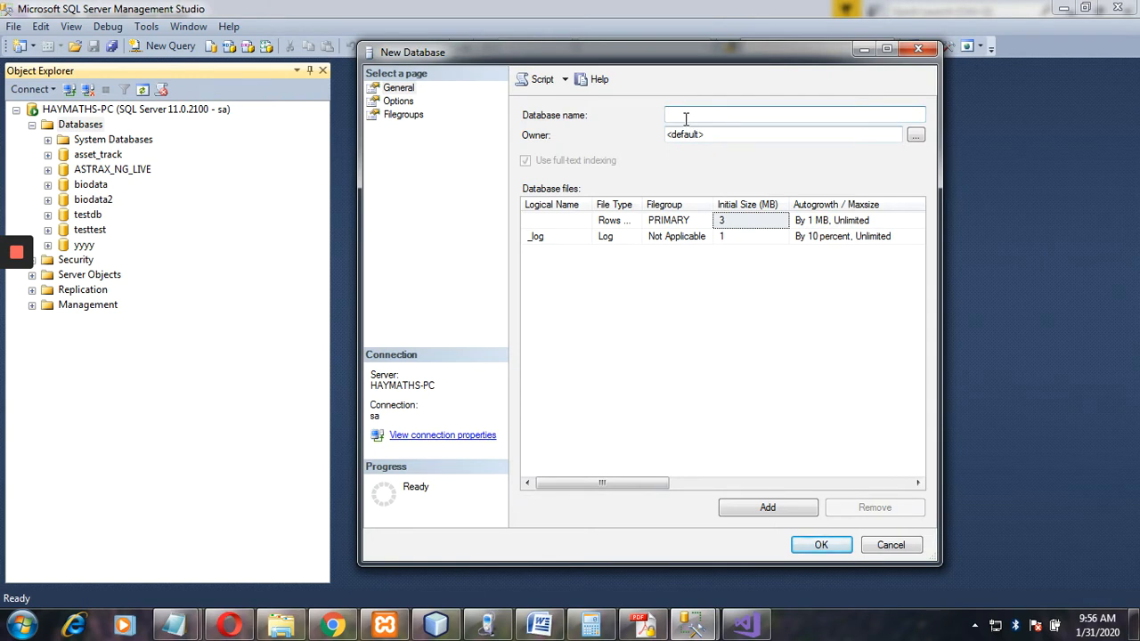
text(TestNysc)
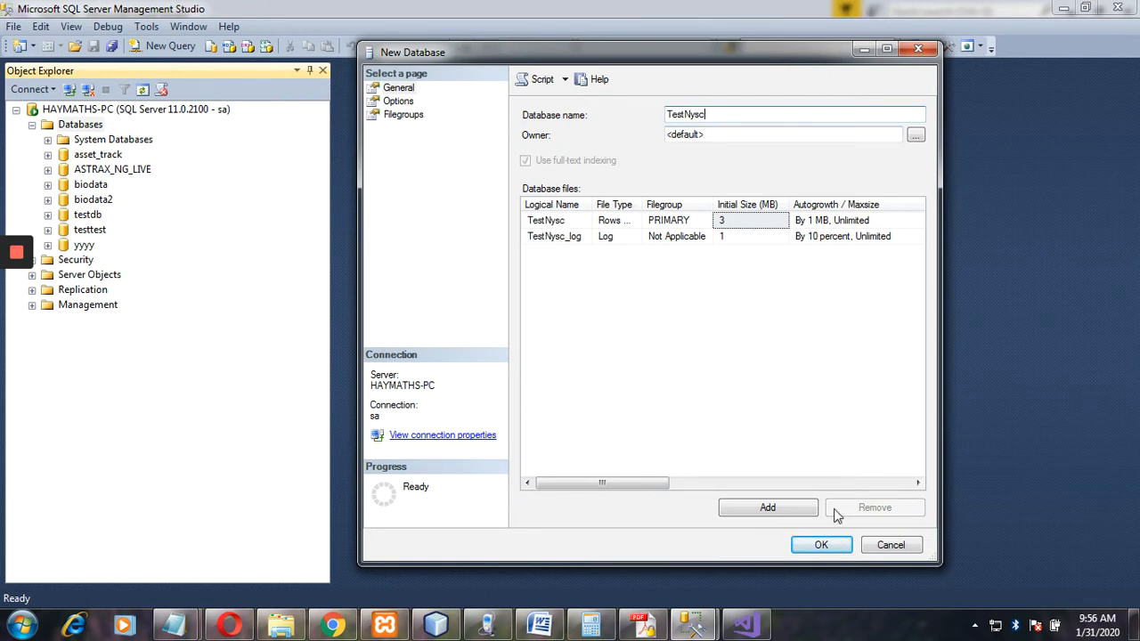
click(823, 545)
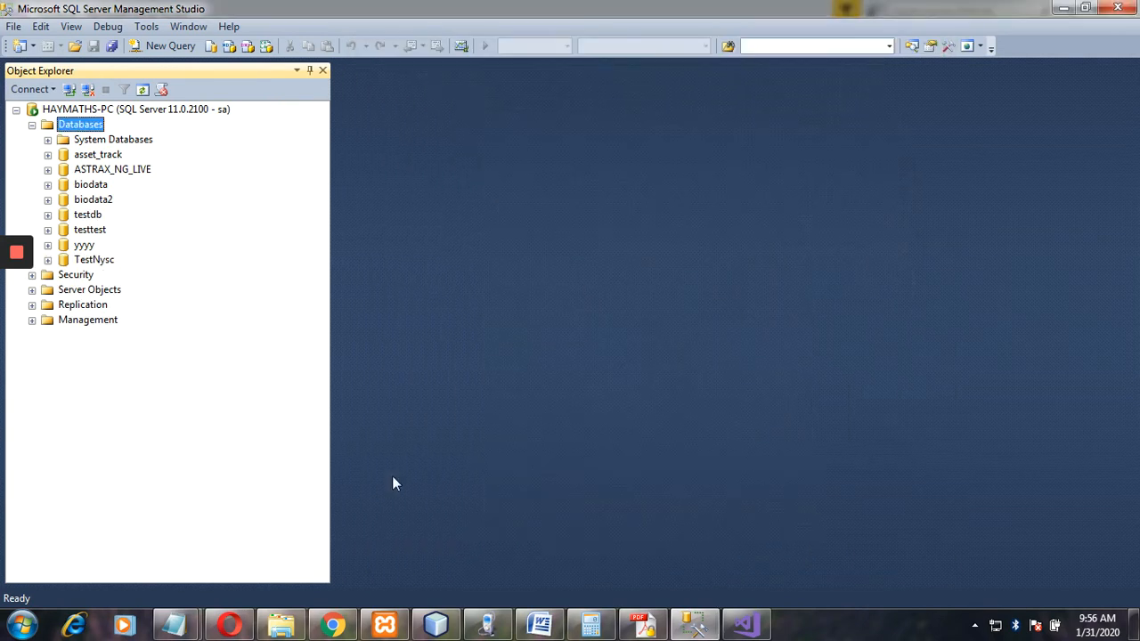
Expand the TestNysc database and its Tables folder.
click(48, 260)
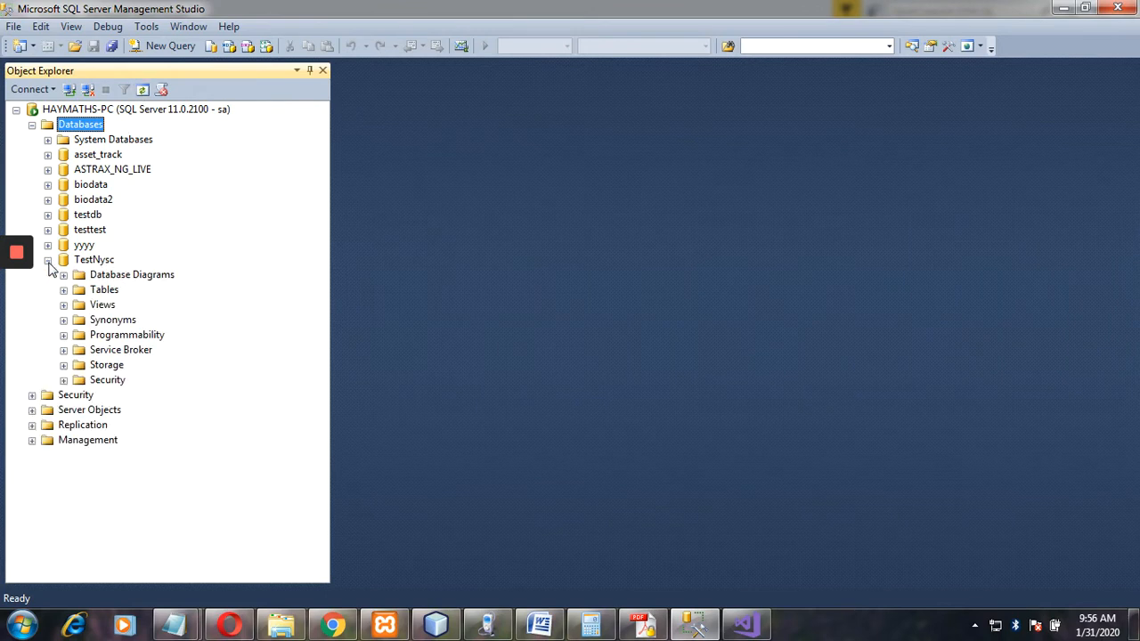
click(64, 290)
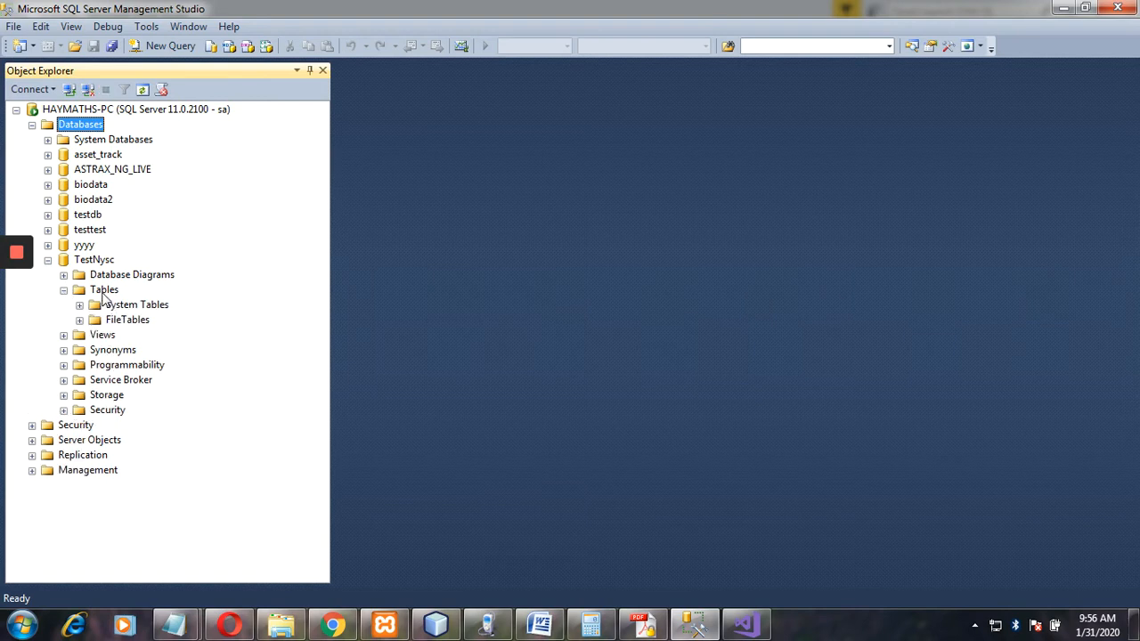
right_click(104, 294)
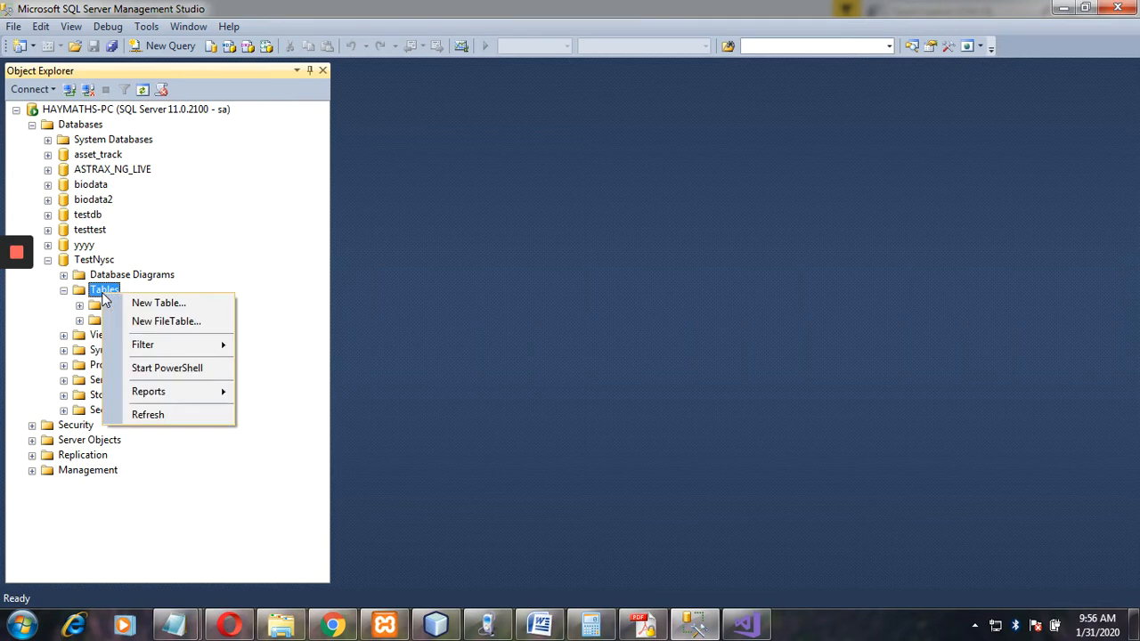
Design a new table with Name and Surname columns, both nvarchar(50).
click(150, 308)
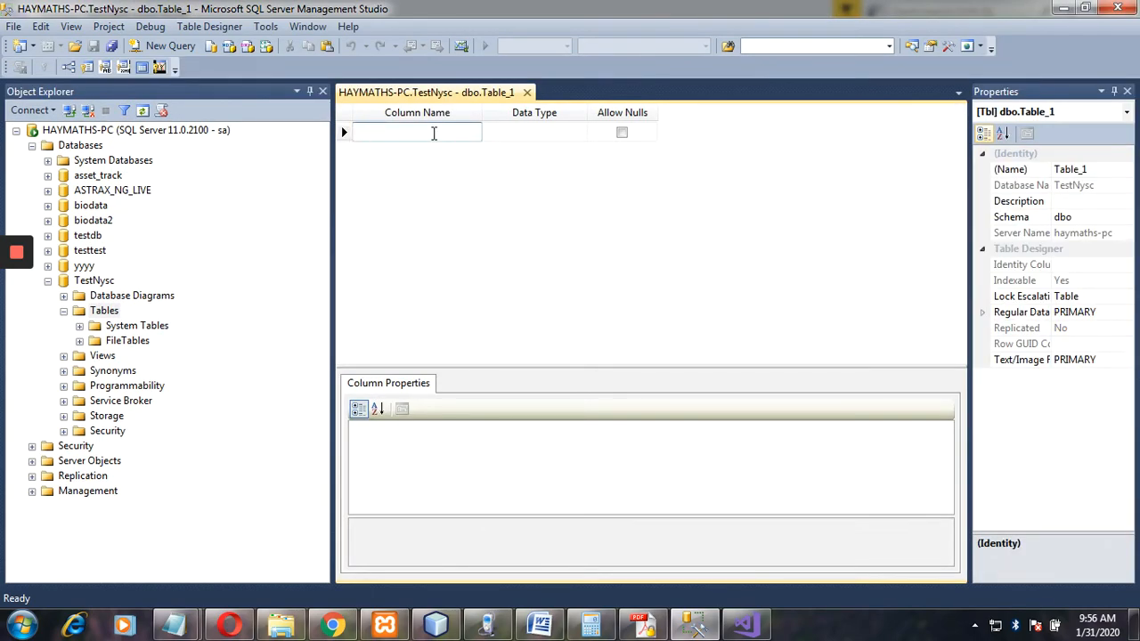
text(Nam)
key(BackSpace)
key(BackSpace)
key(BackSpace)
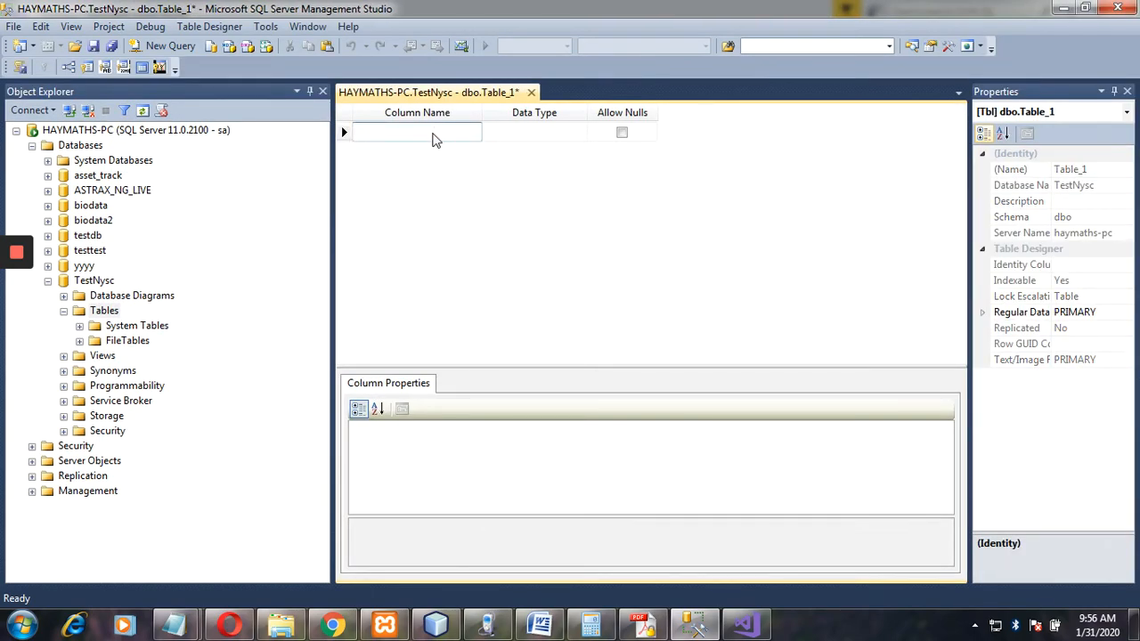
text(Name)
click(547, 133)
click(579, 131)
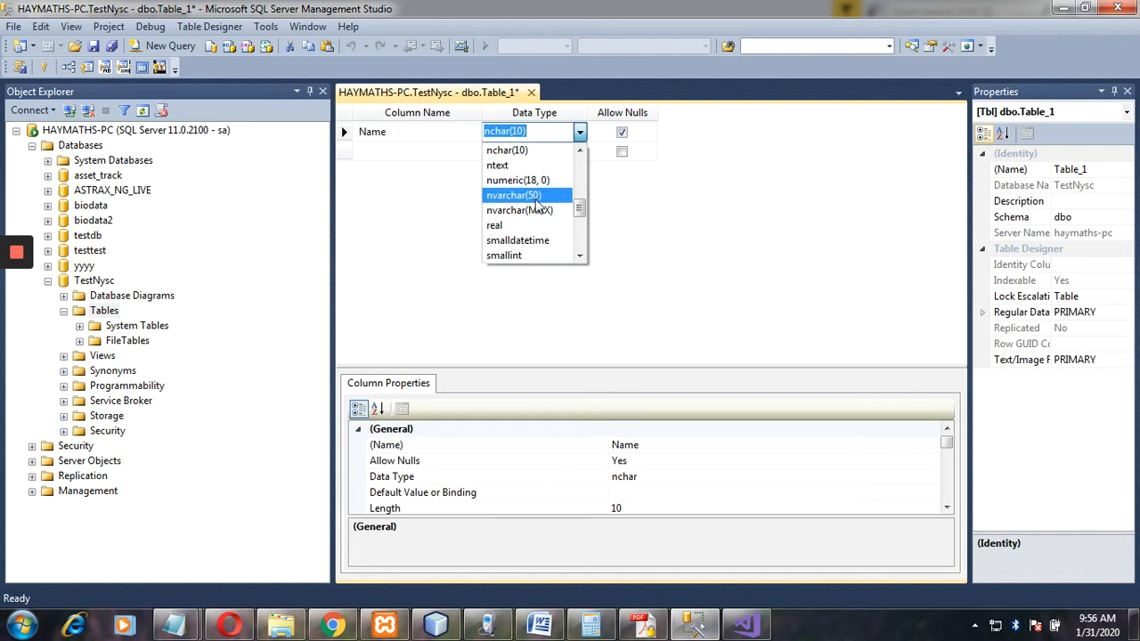
click(543, 196)
click(449, 153)
text(S)
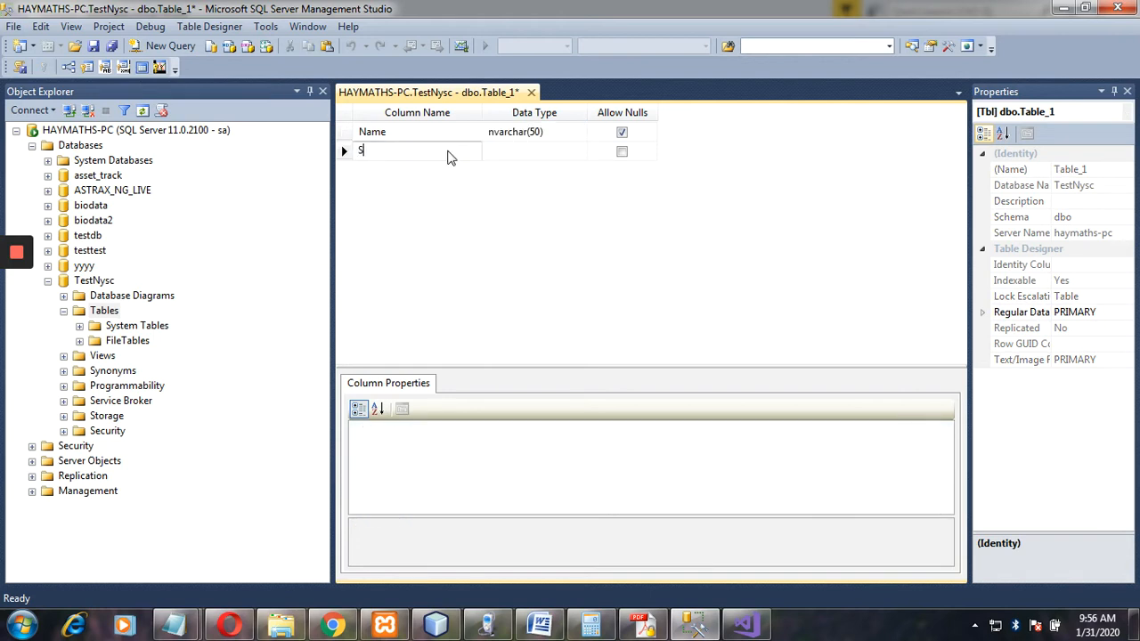
text(urname)
click(560, 152)
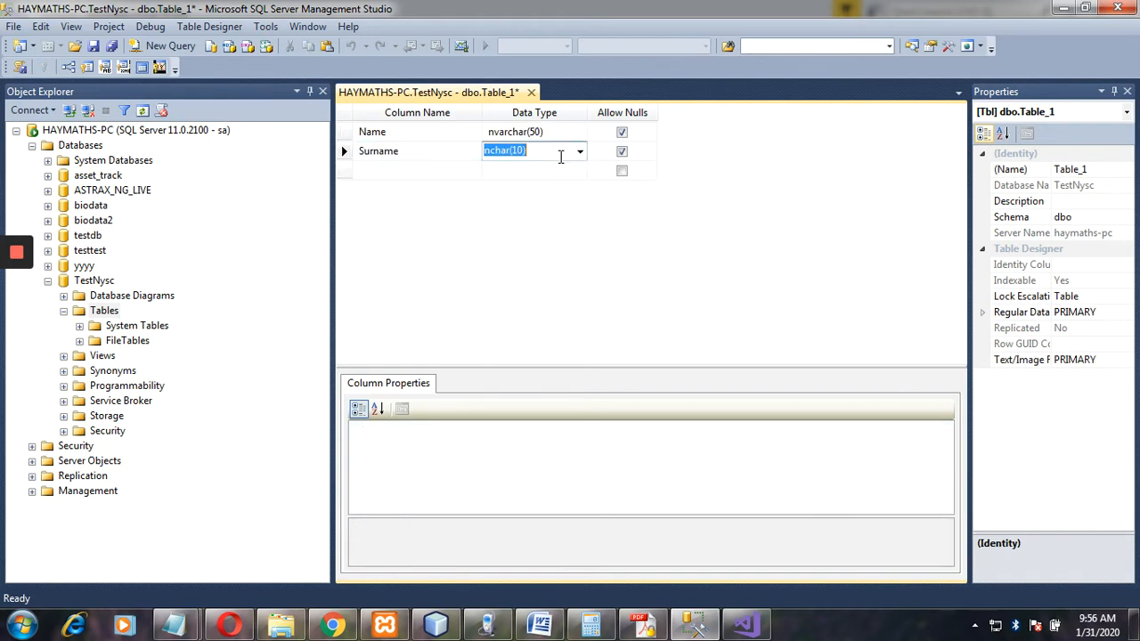
click(581, 157)
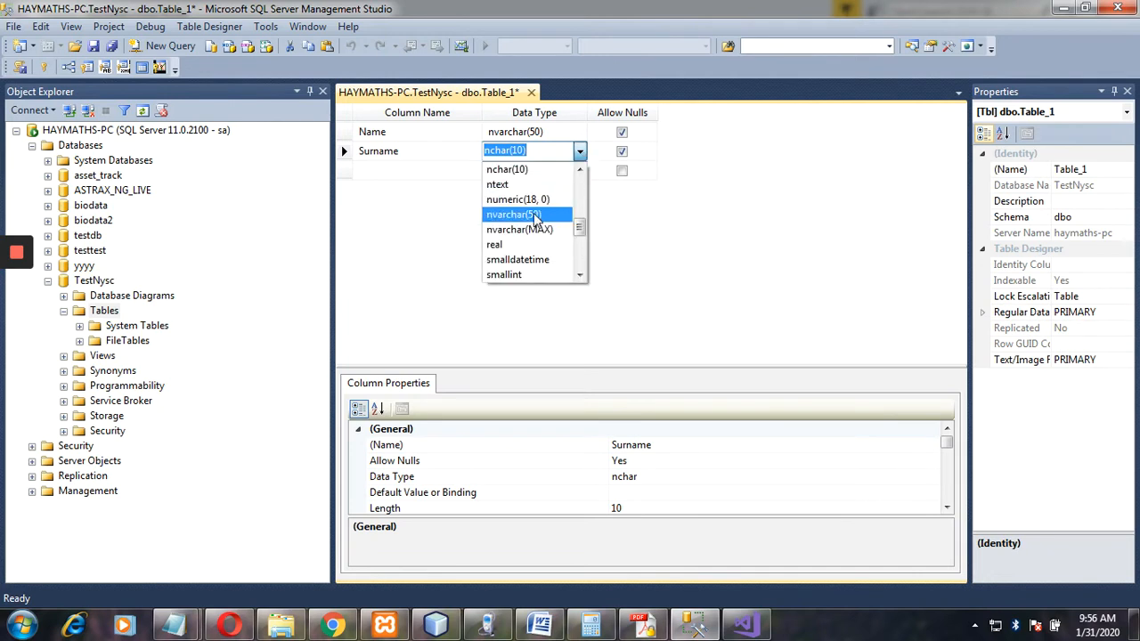
click(539, 217)
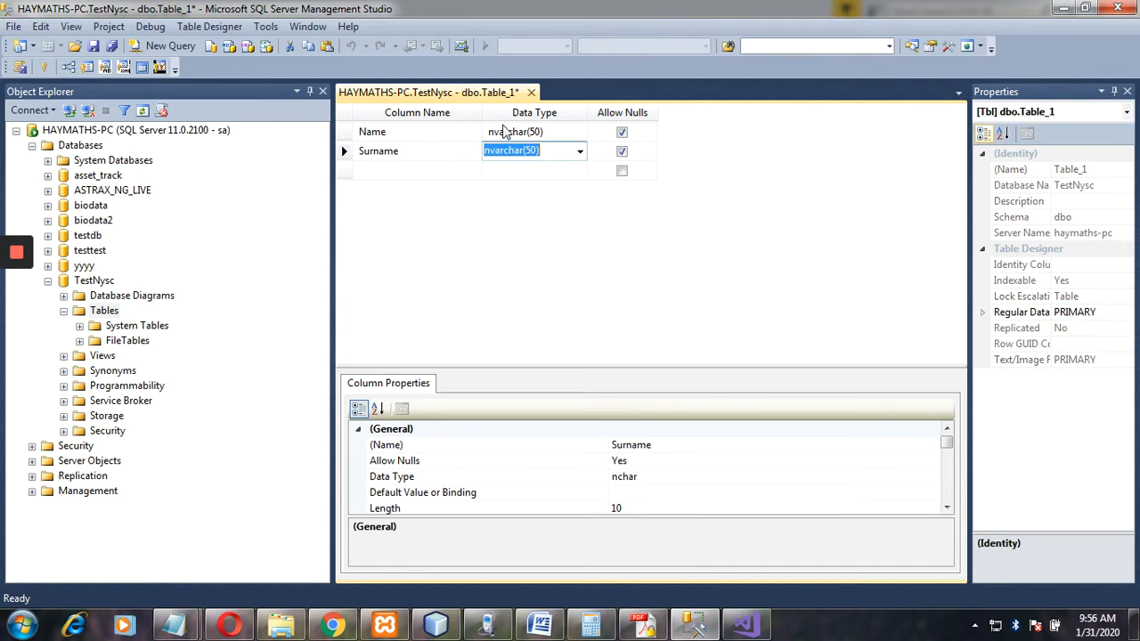
Save the new table as biodata.
right_click(481, 100)
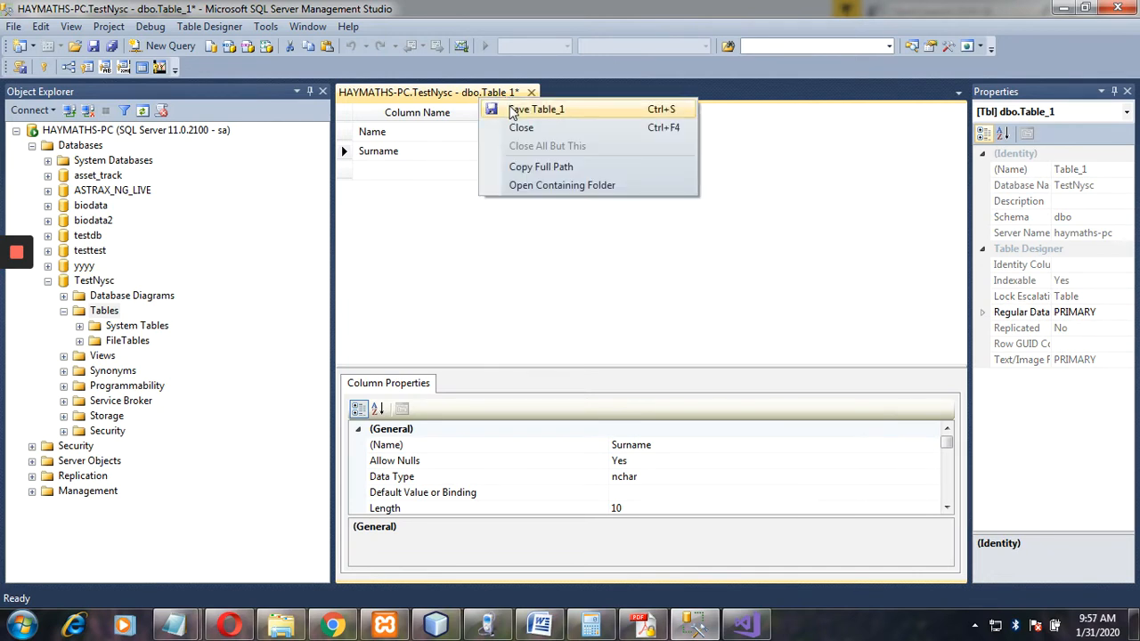
click(504, 109)
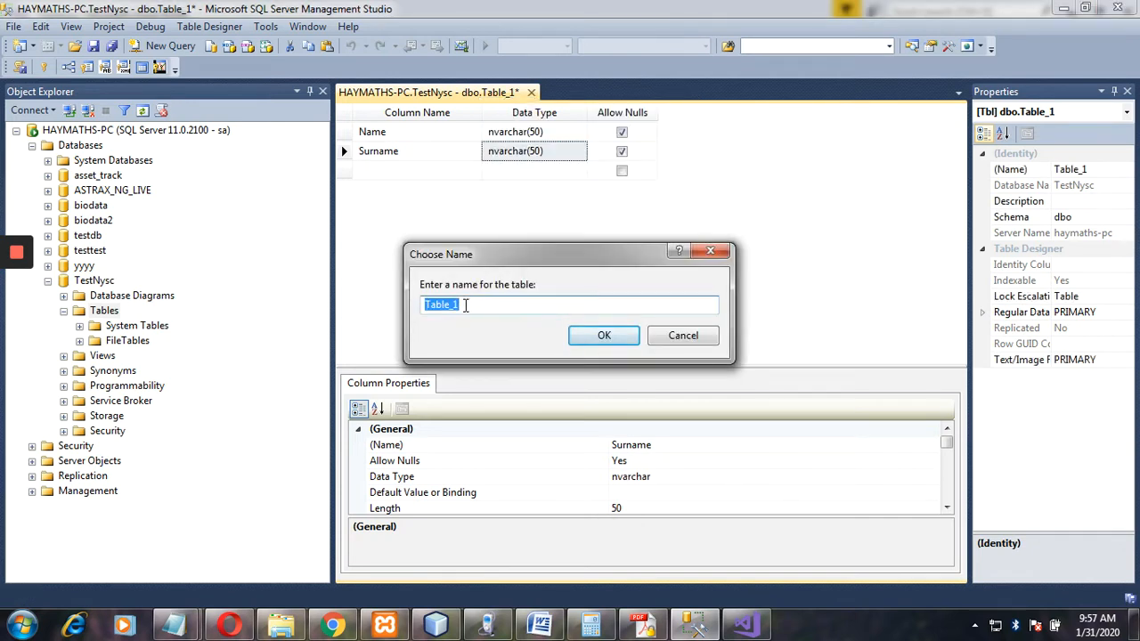
key(BackSpace)
text(biodata)
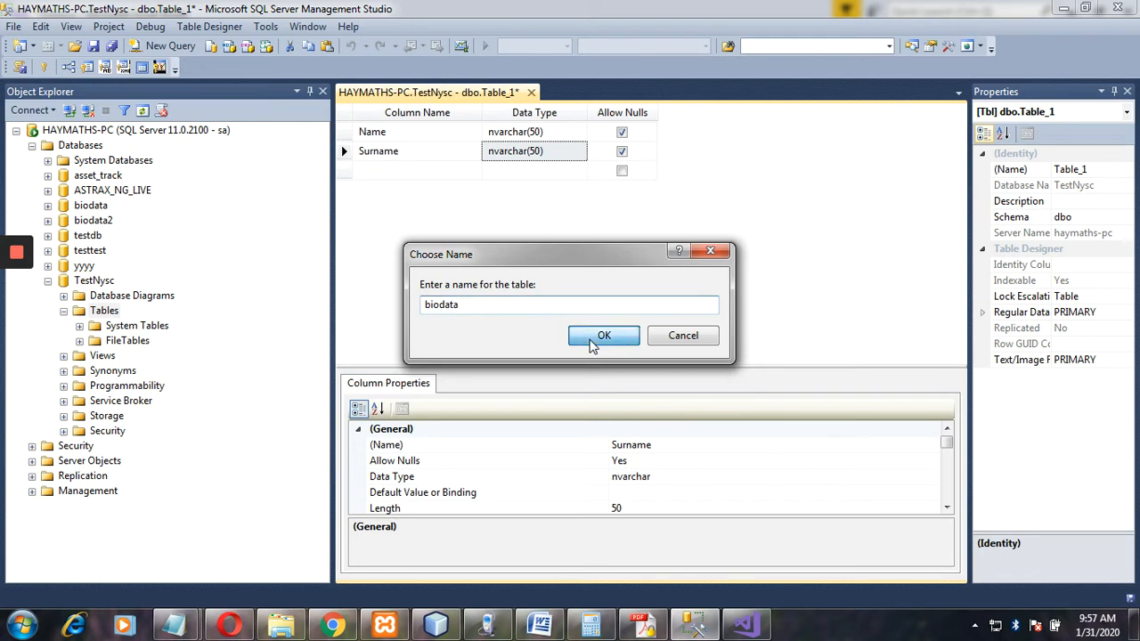
click(589, 337)
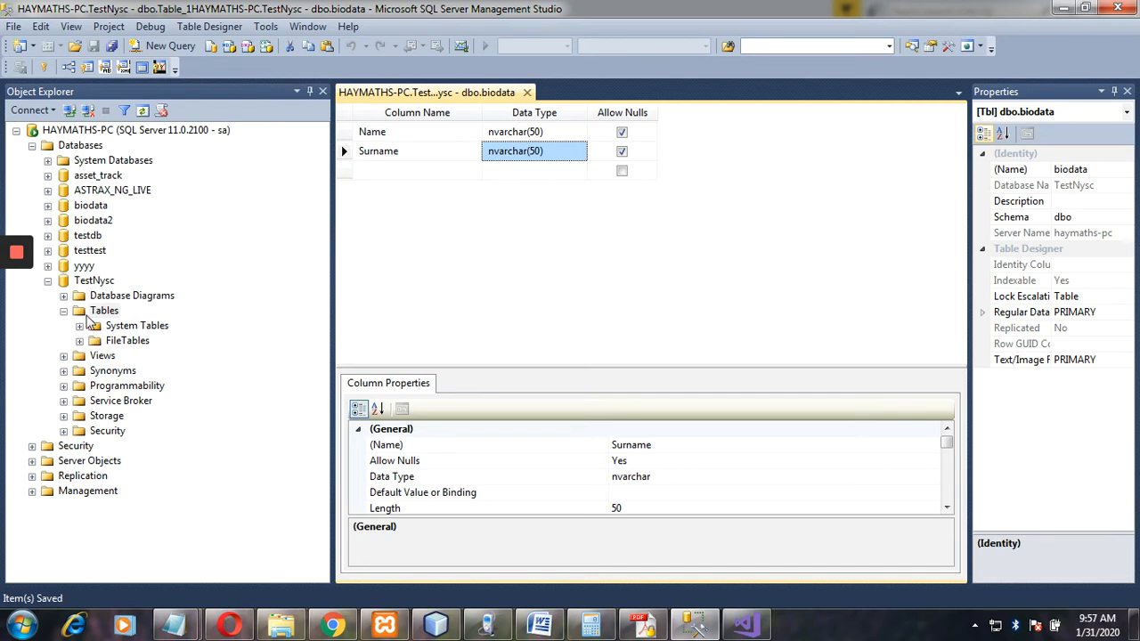
Refresh Object Explorer so dbo.biodata appears, then collapse TestNysc.
click(64, 311)
click(64, 312)
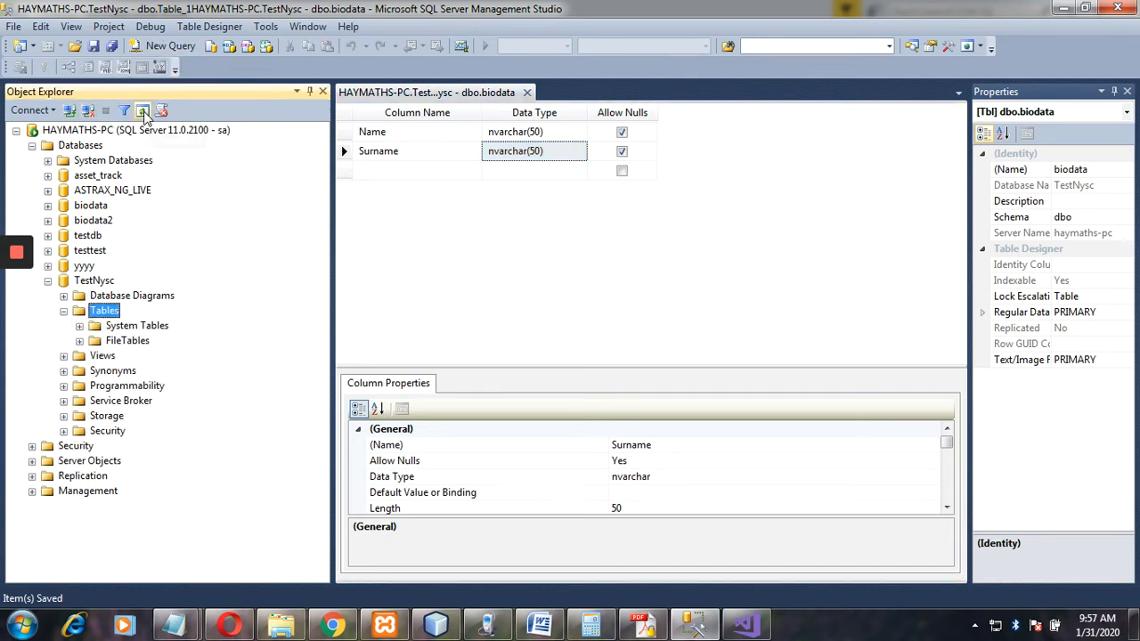
click(142, 110)
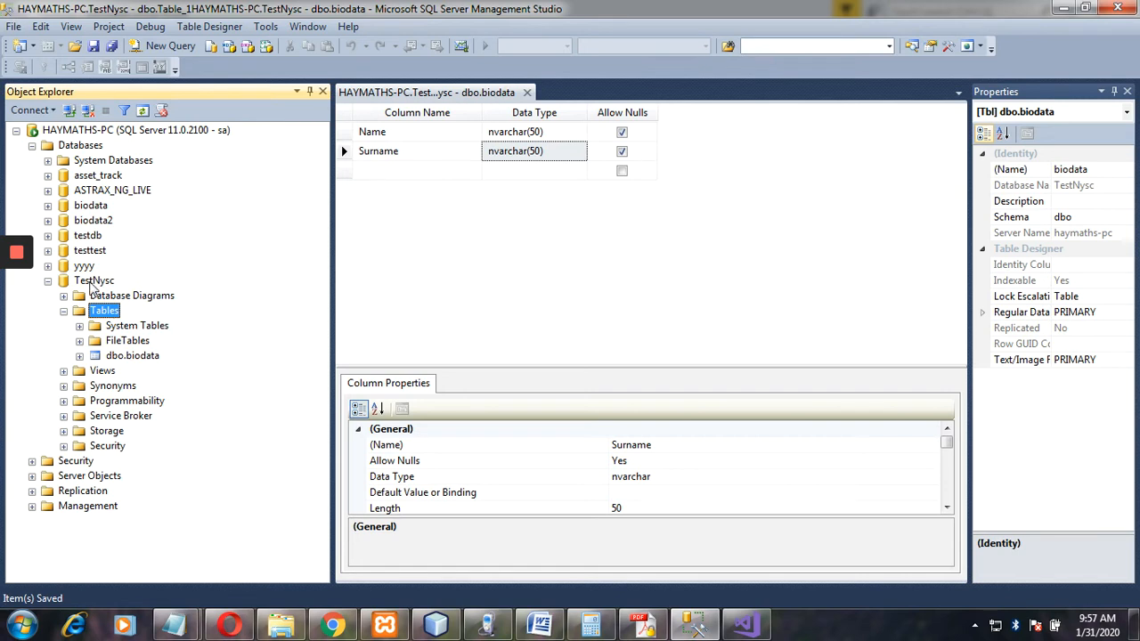
click(48, 281)
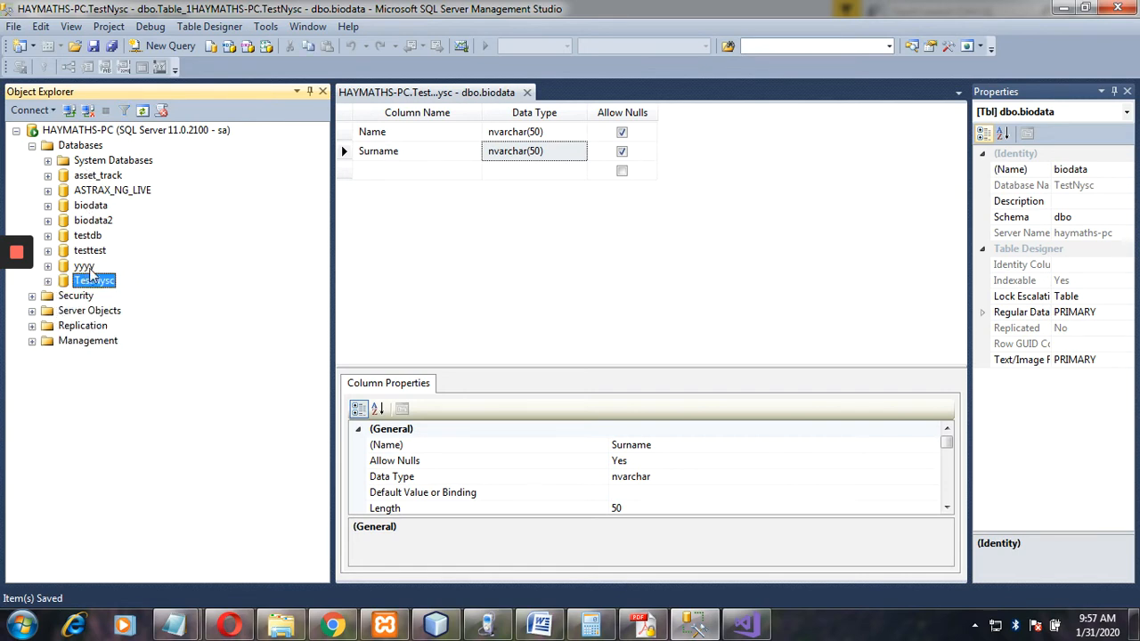
Bring up the TestNysc project in Visual Studio and view MainWindow.xaml.cs code.
click(748, 629)
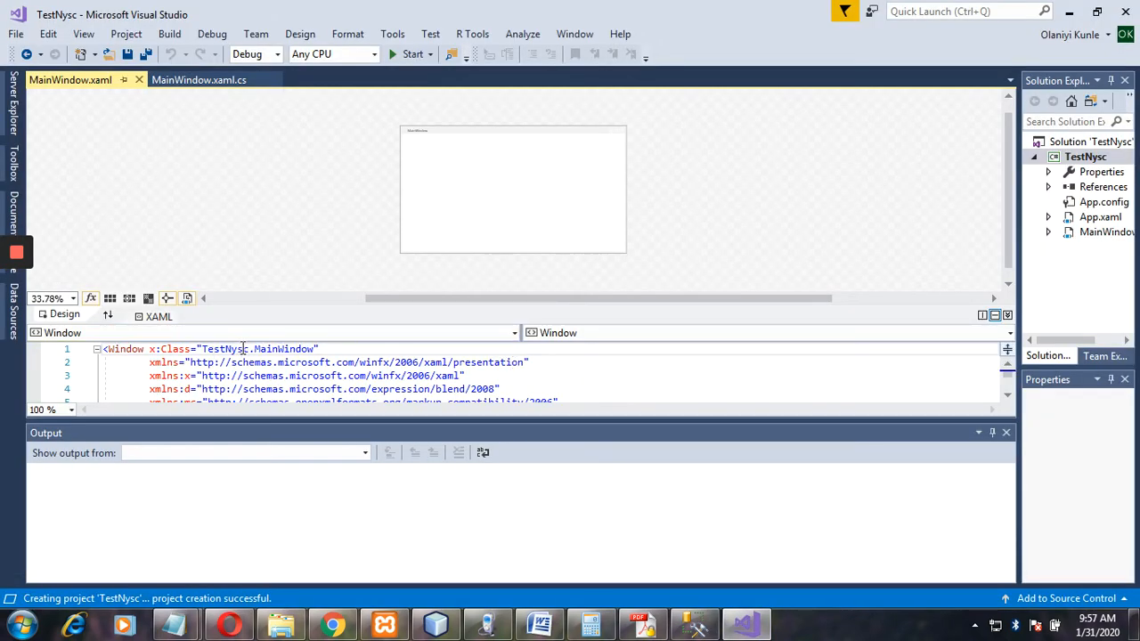
drag(250, 348, 200, 349)
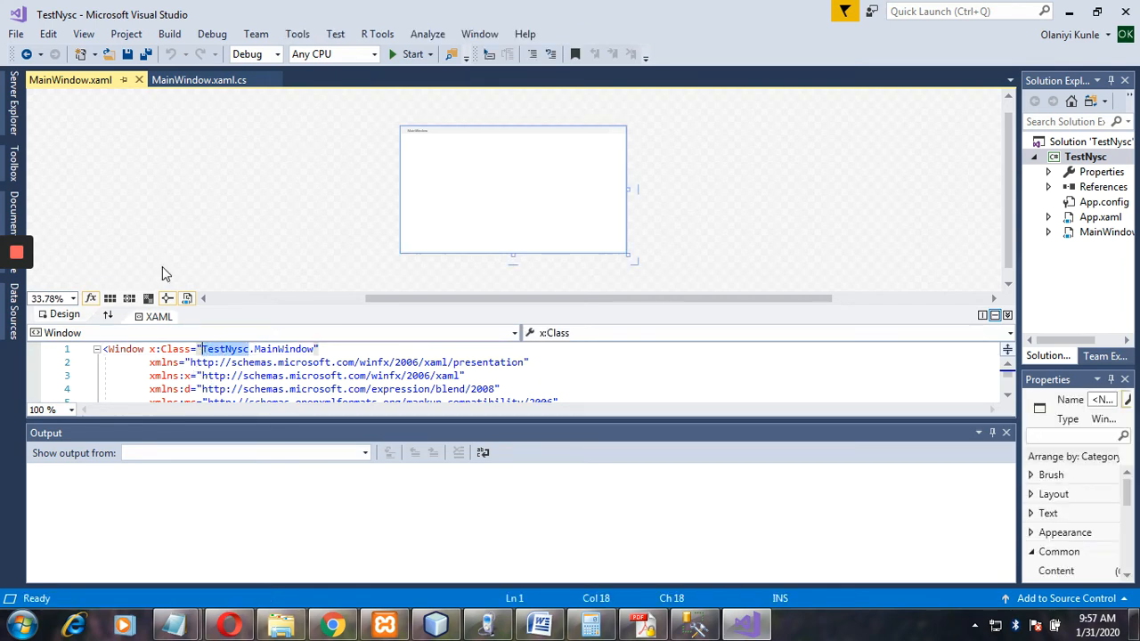
click(190, 81)
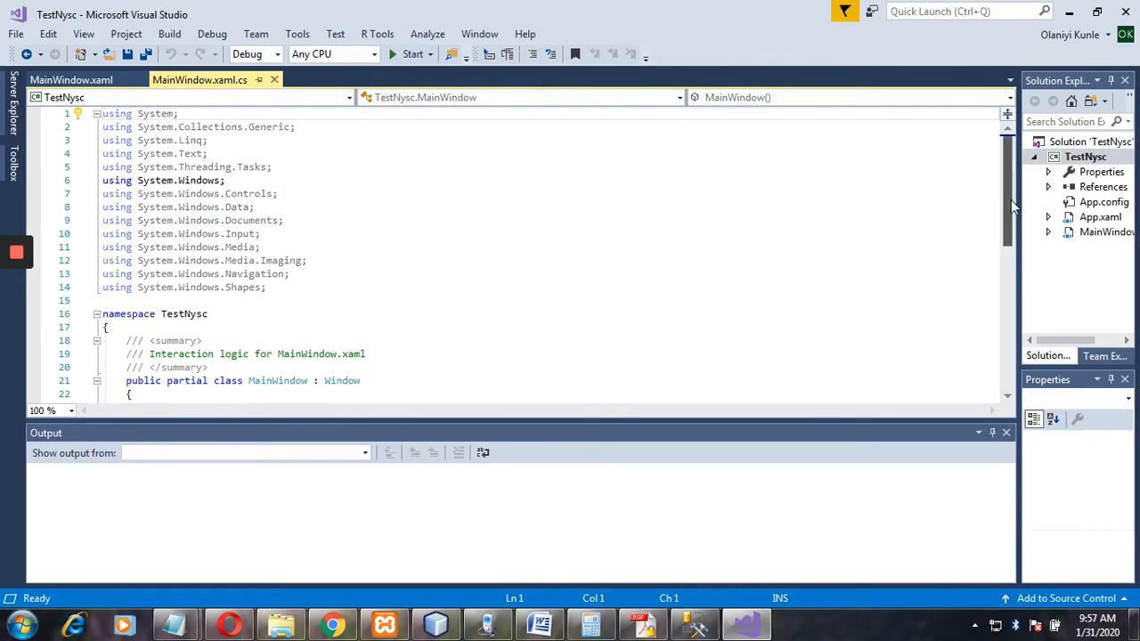
drag(1011, 200, 982, 176)
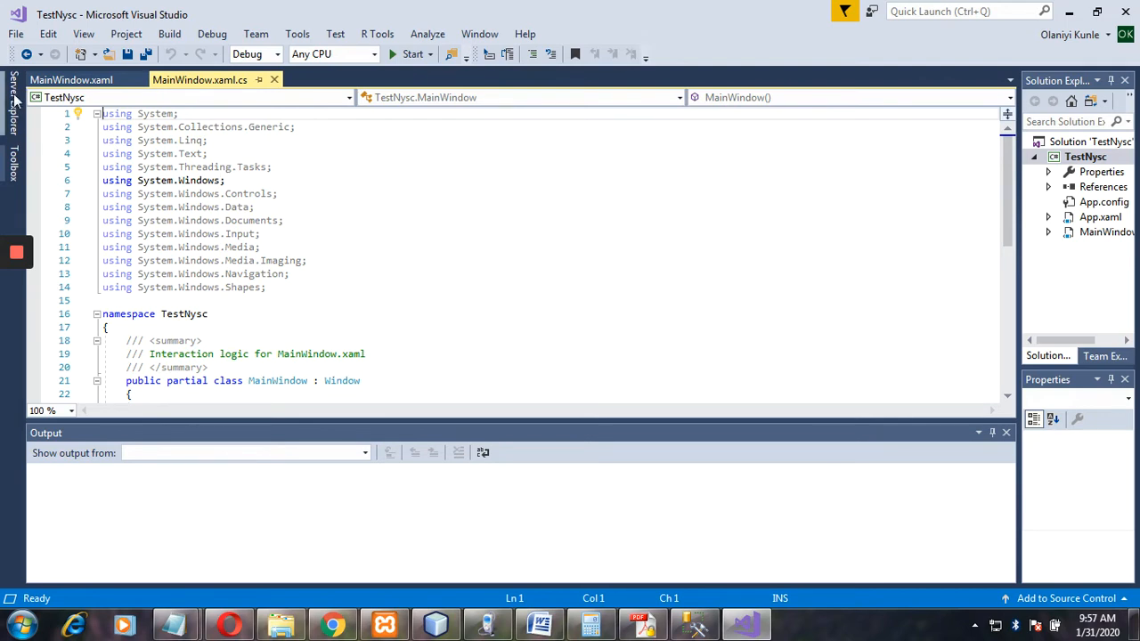
Show Visual Studio's Server Explorer panel, then return to Management Studio.
click(85, 35)
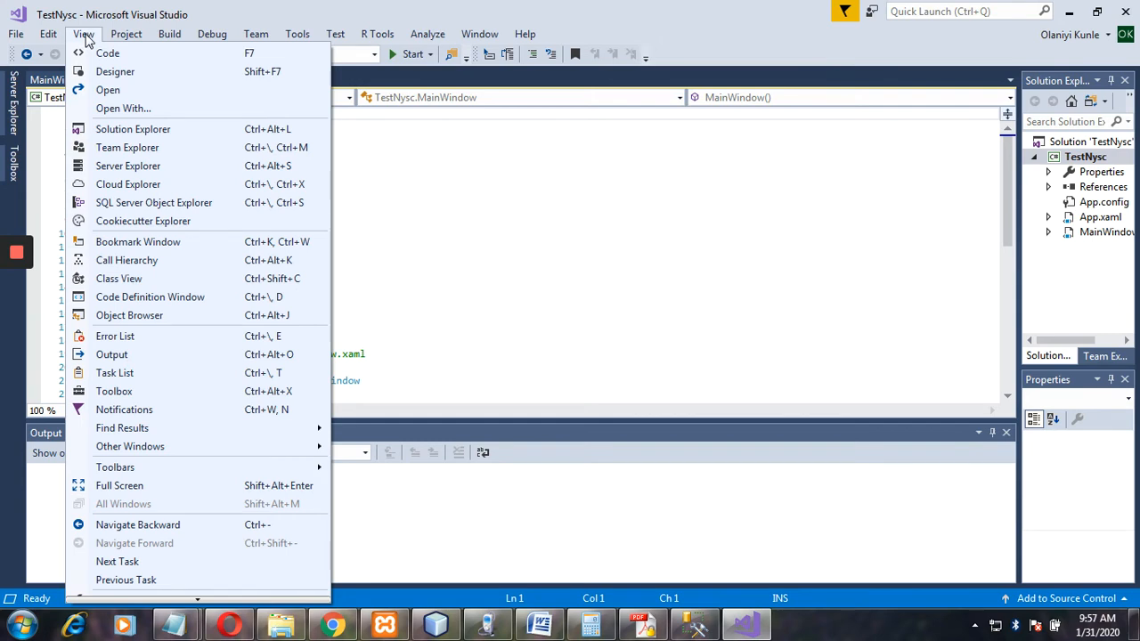
click(140, 166)
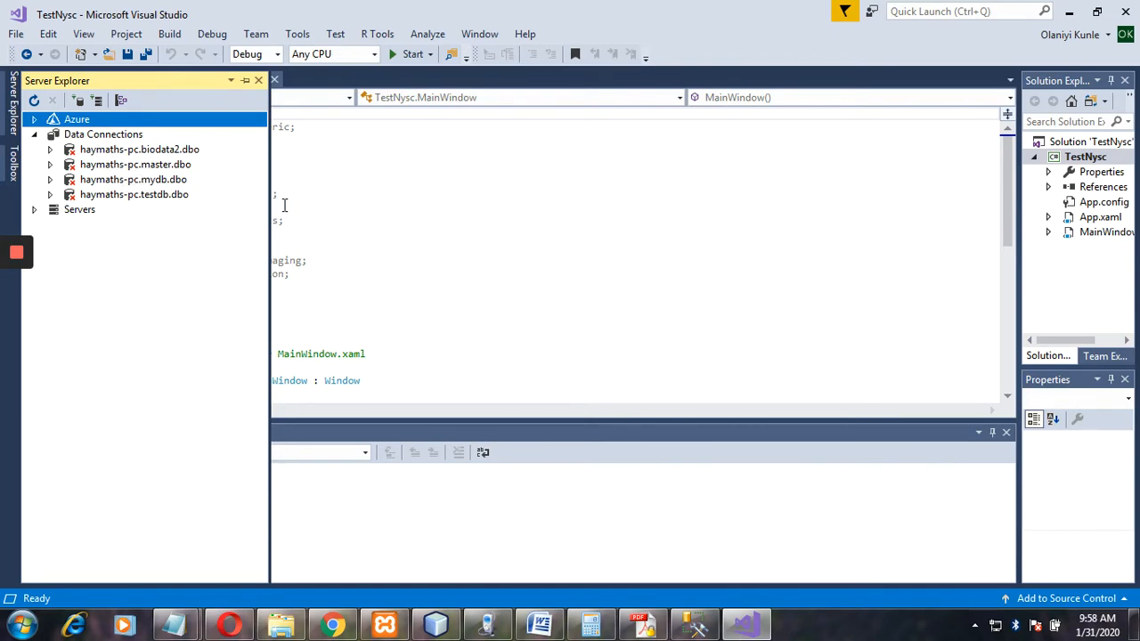
click(696, 625)
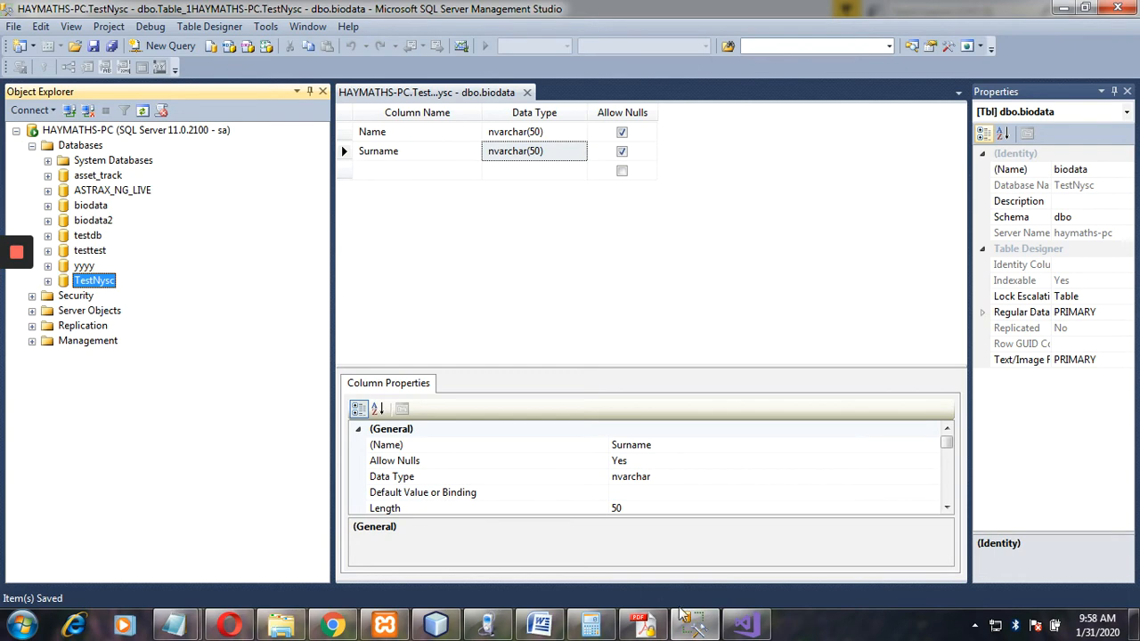
Add a new data connection in Server Explorer with HAYMATHS-PC as the server.
click(746, 625)
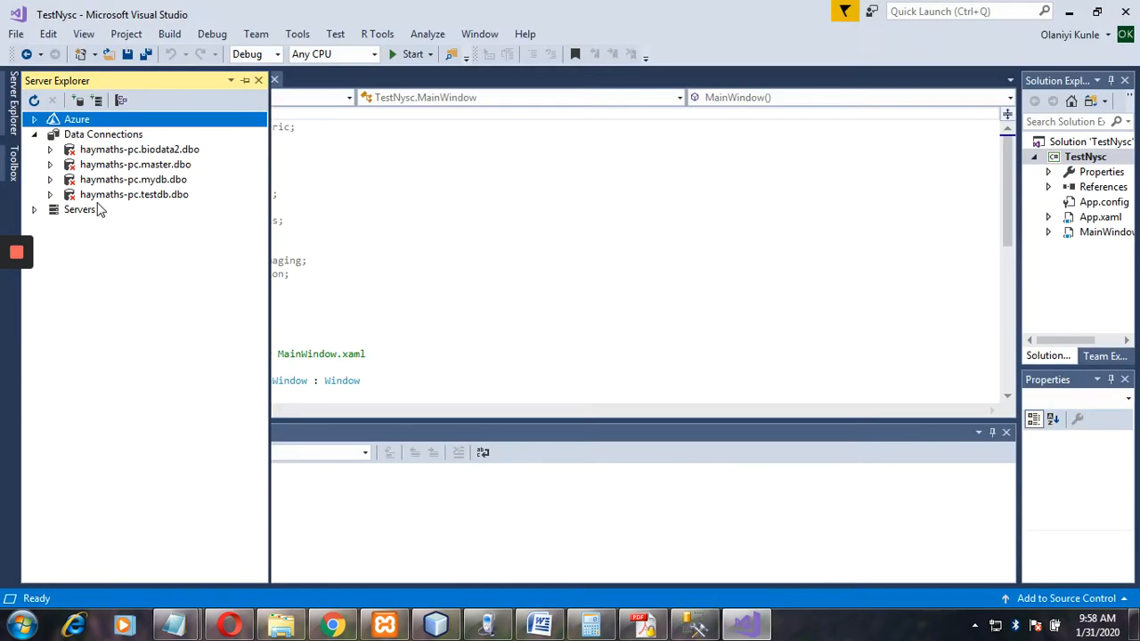
click(89, 136)
right_click(89, 138)
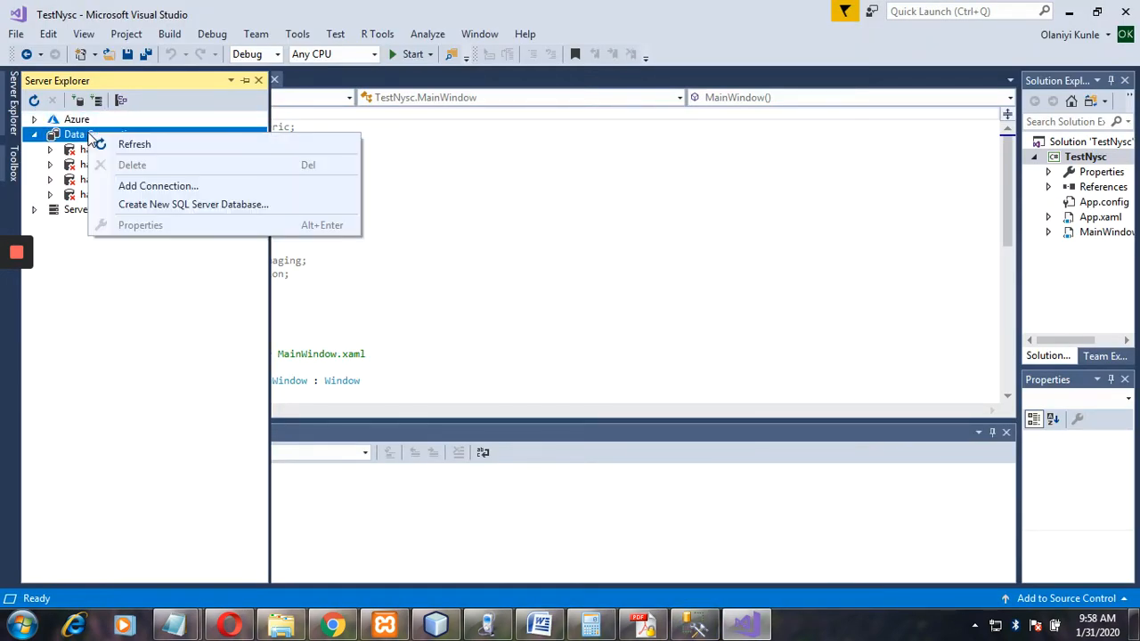
click(130, 189)
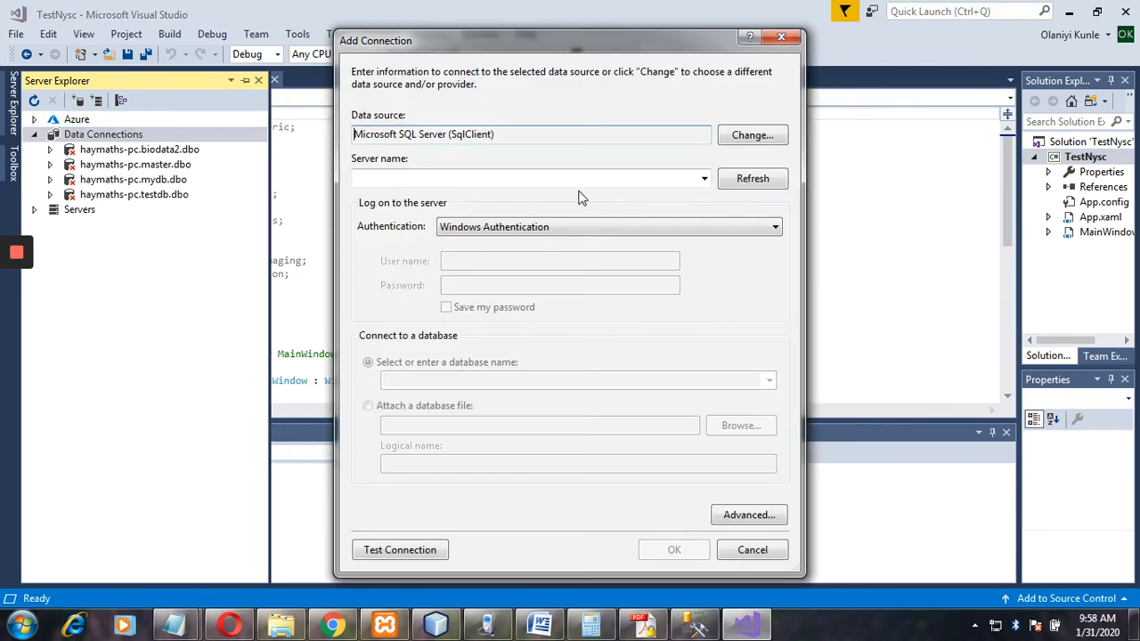
click(703, 180)
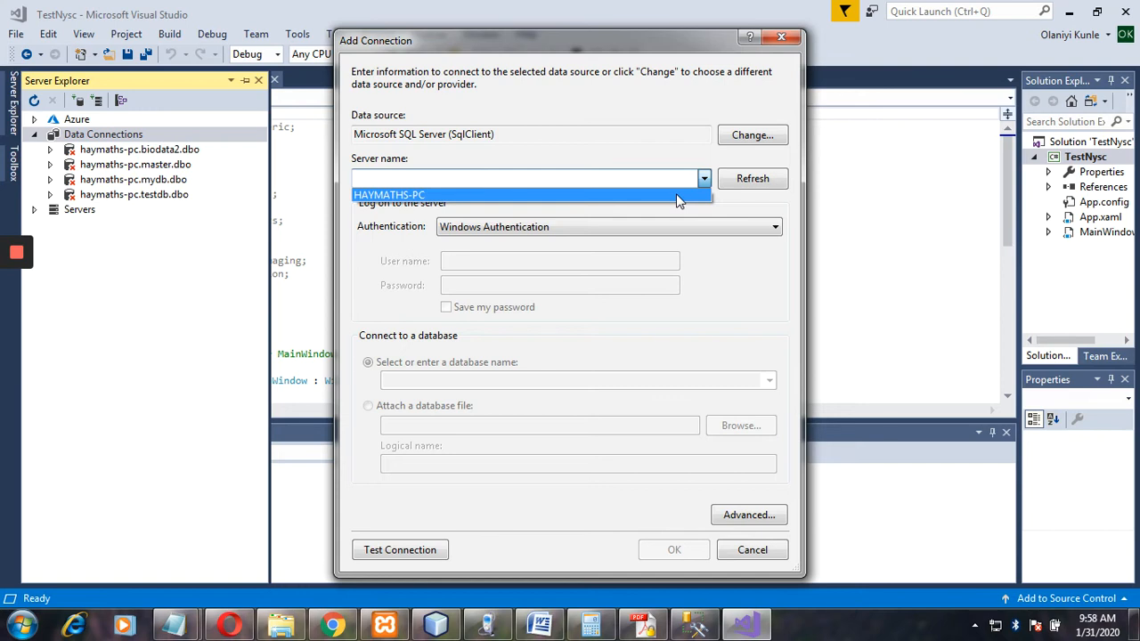
click(694, 628)
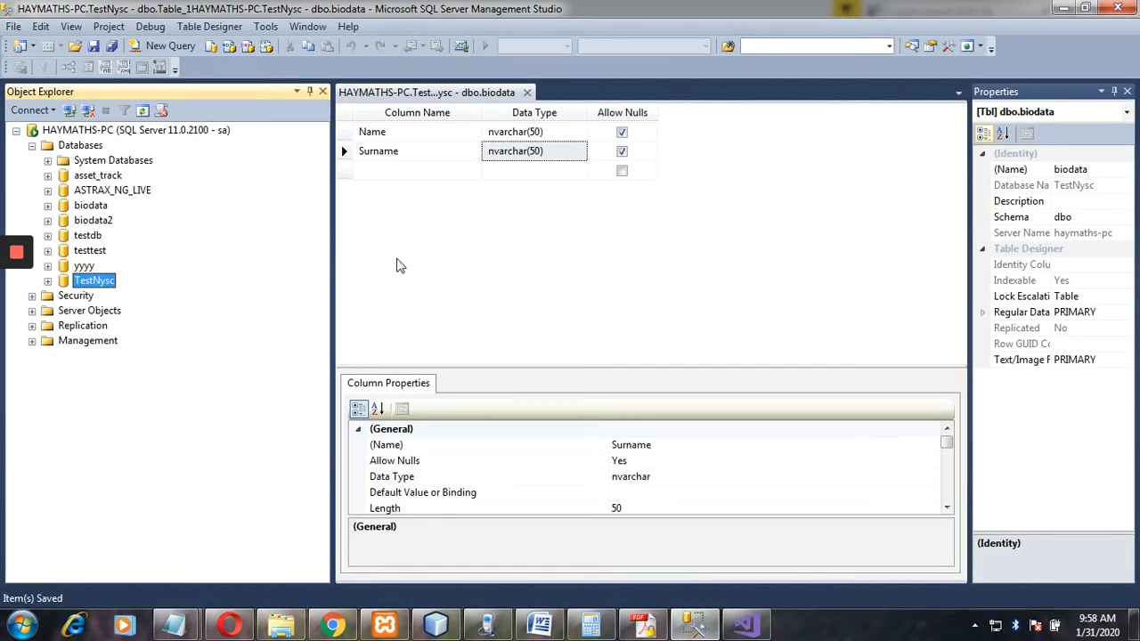
click(744, 625)
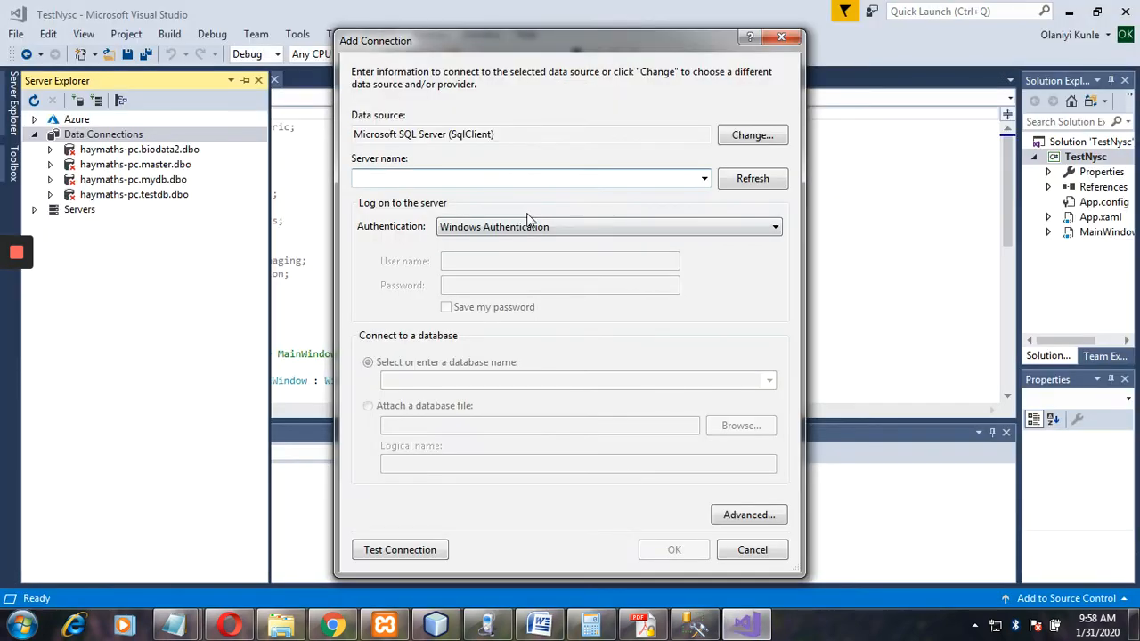
click(703, 179)
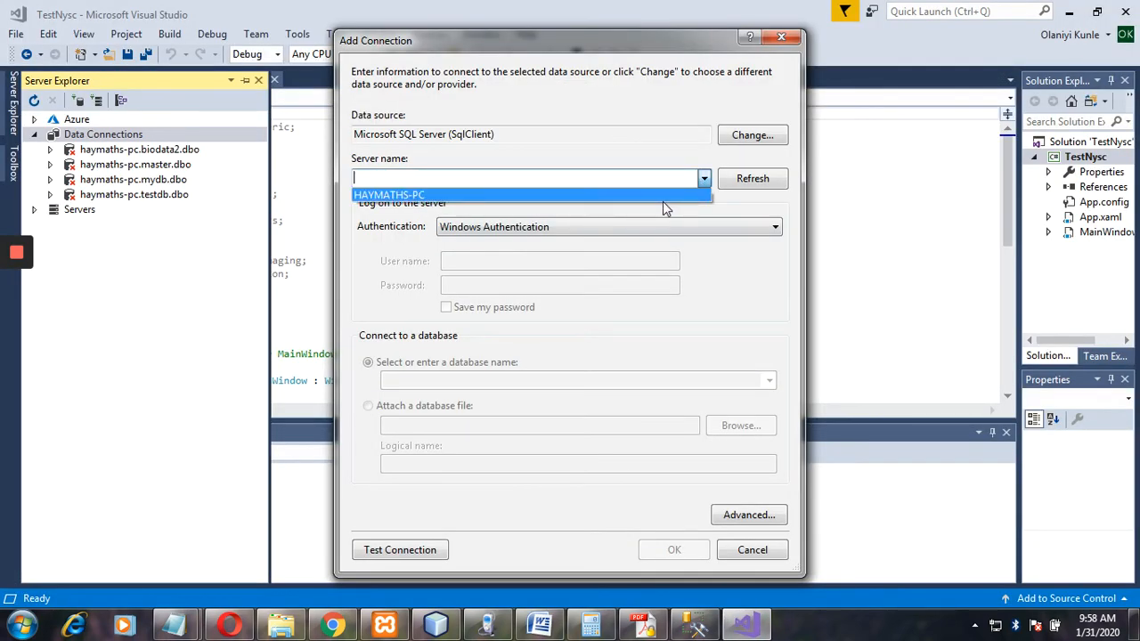
click(662, 194)
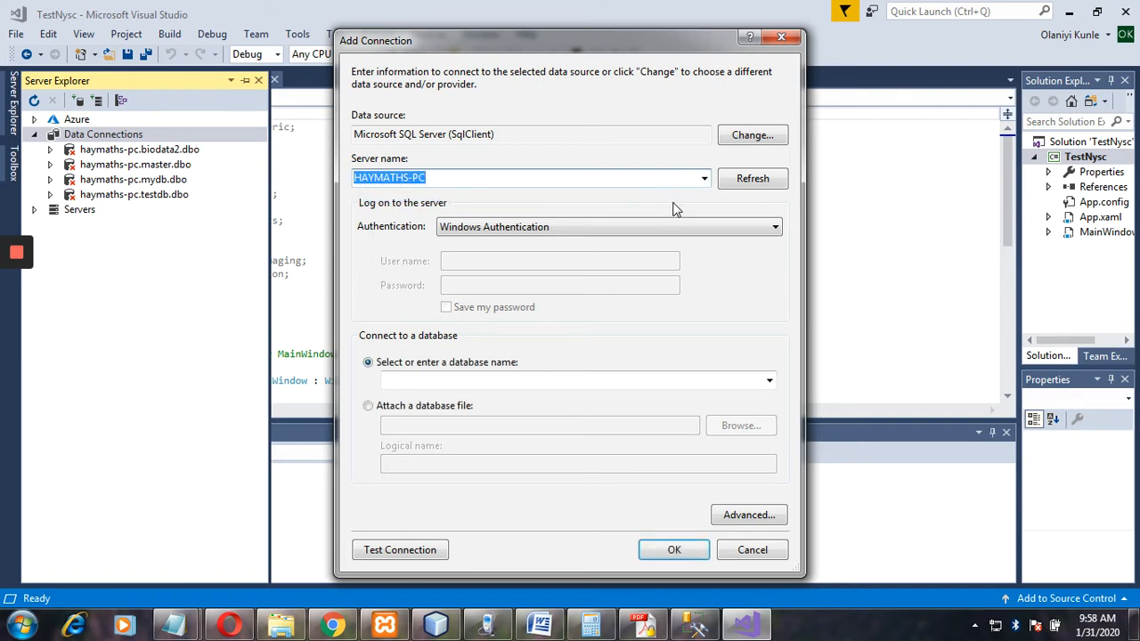
Use SQL Server Authentication with user sa and its password, and verify the test connection succeeds.
click(709, 229)
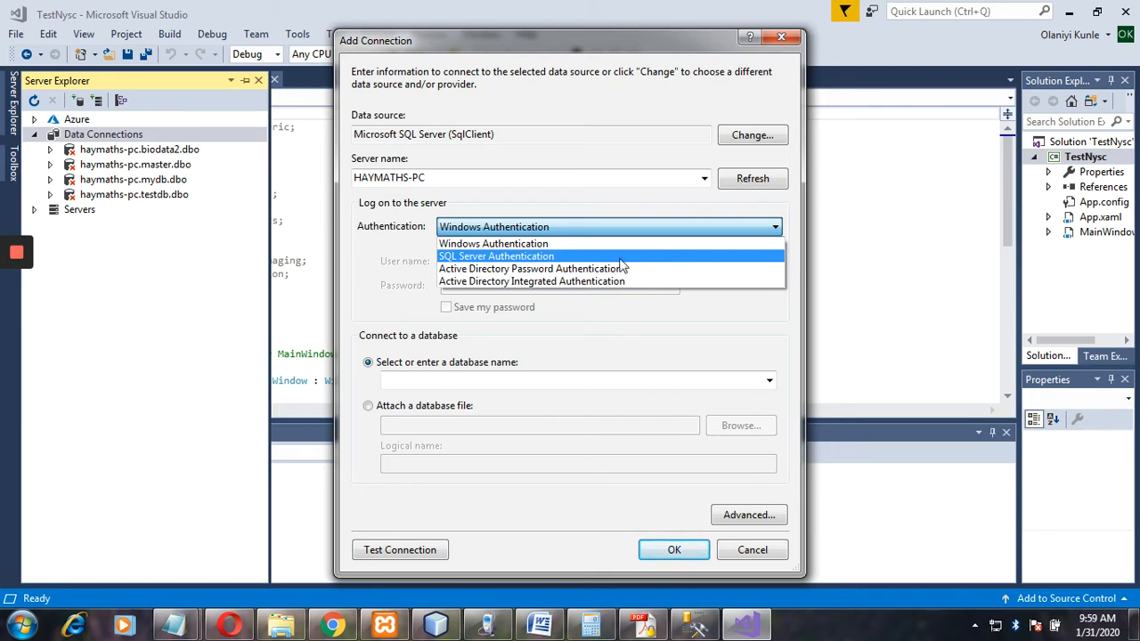
click(570, 256)
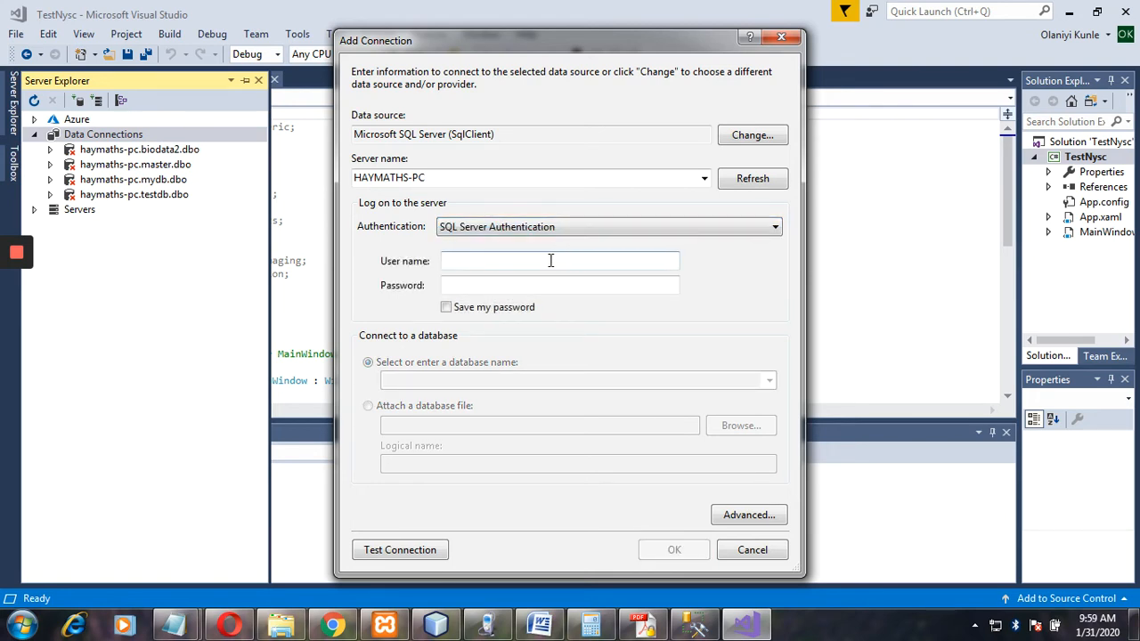
click(575, 232)
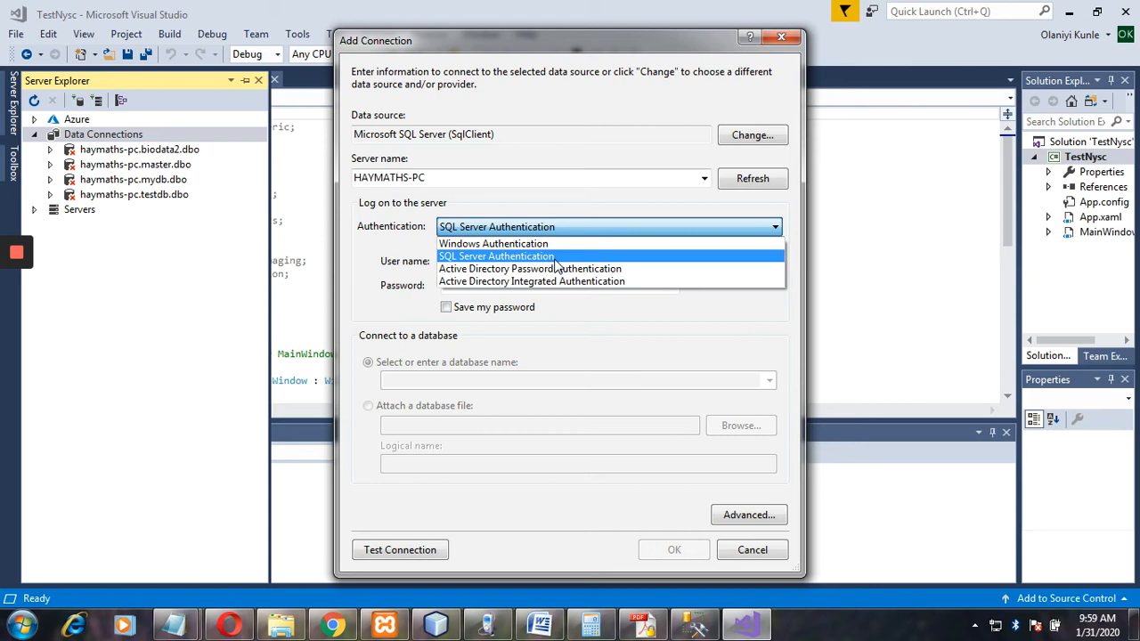
click(555, 259)
click(537, 262)
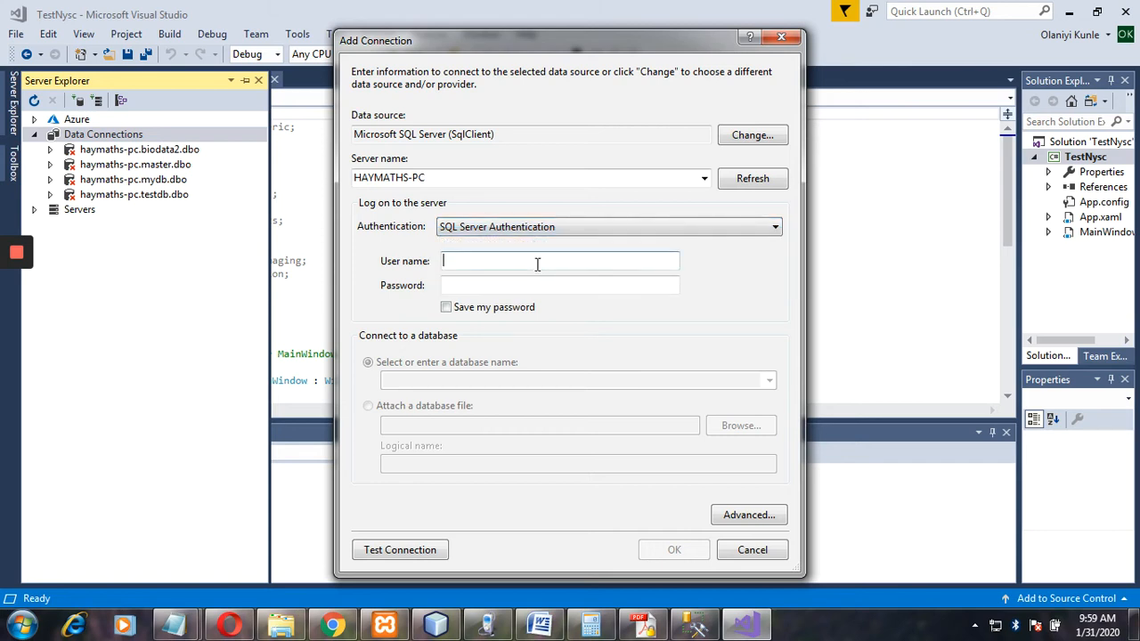
text(sa)
click(515, 285)
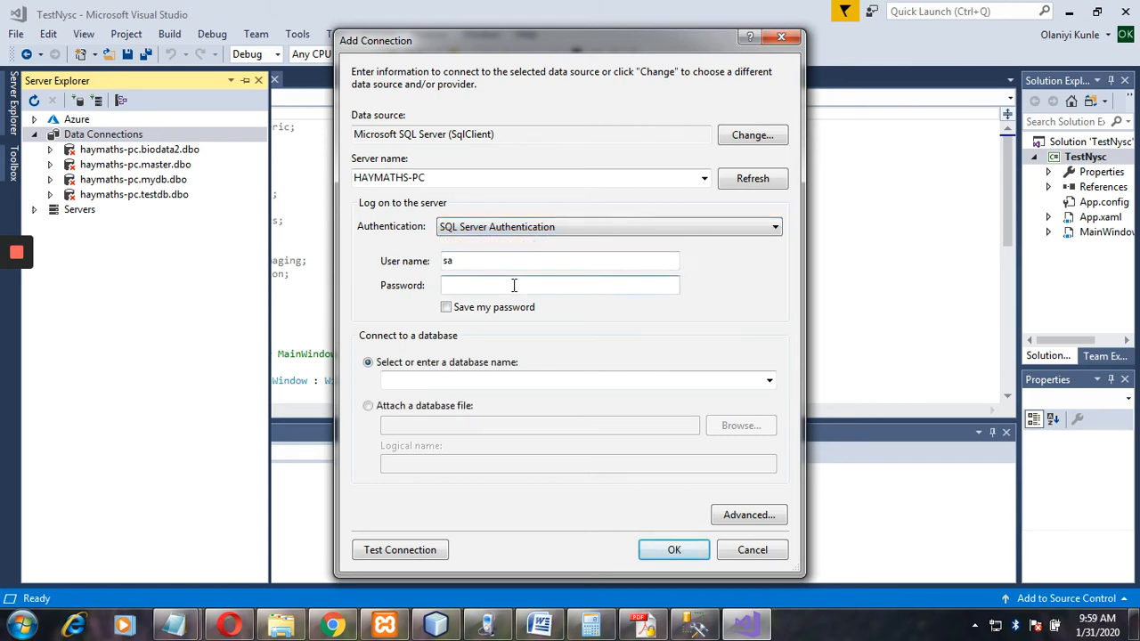
text(••••••••••••)
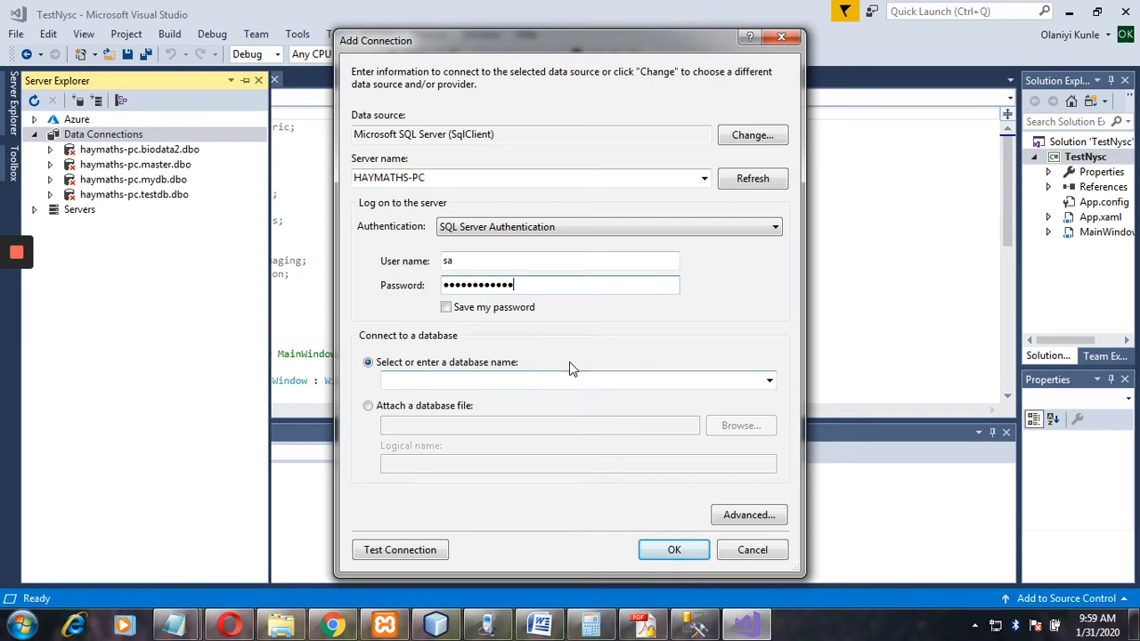
click(399, 551)
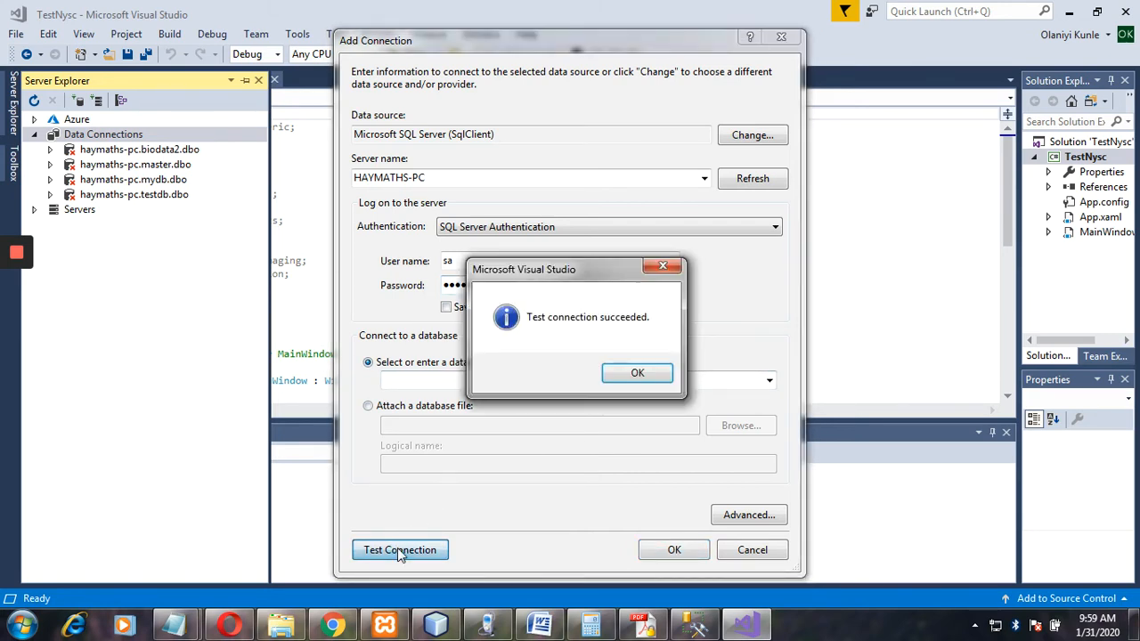
click(638, 376)
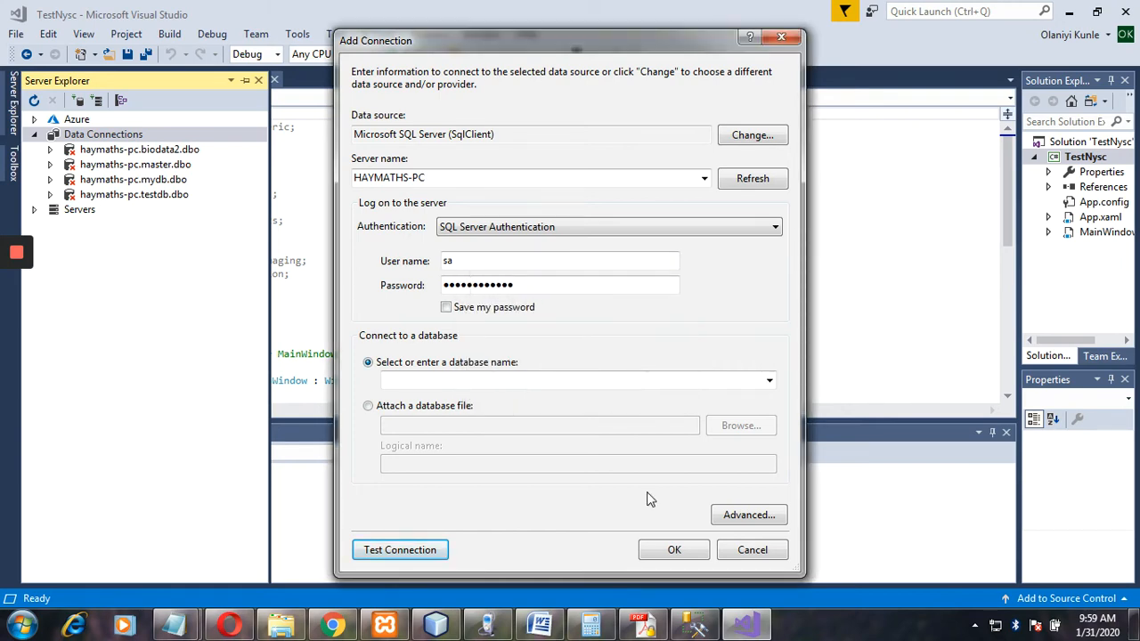
Save the new connection and refresh all Data Connections in Server Explorer.
click(660, 548)
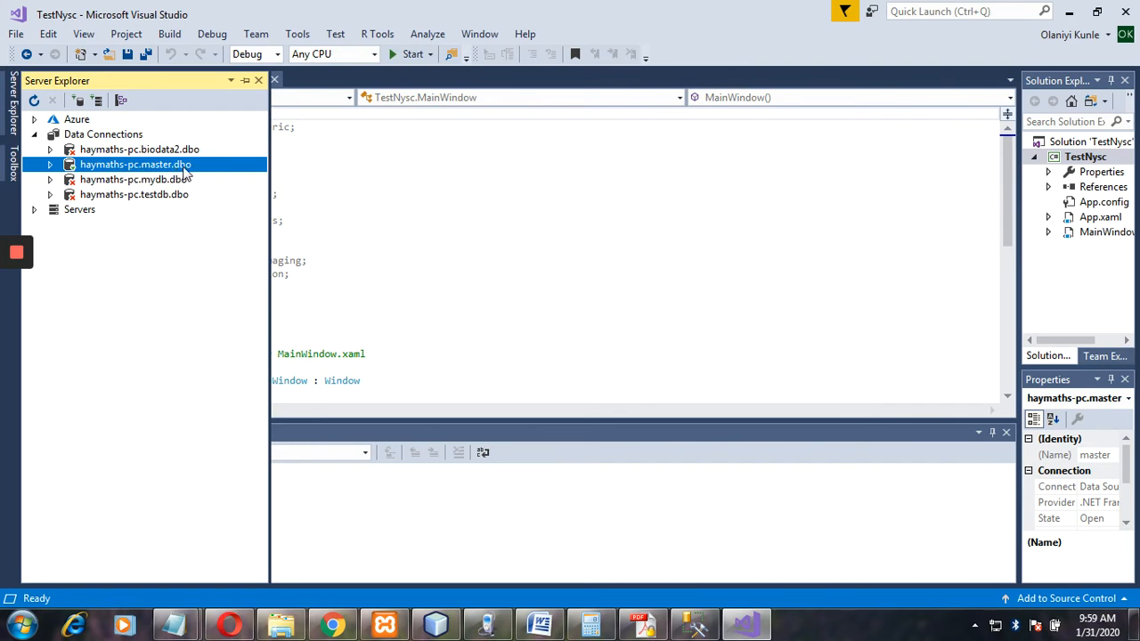
click(143, 152)
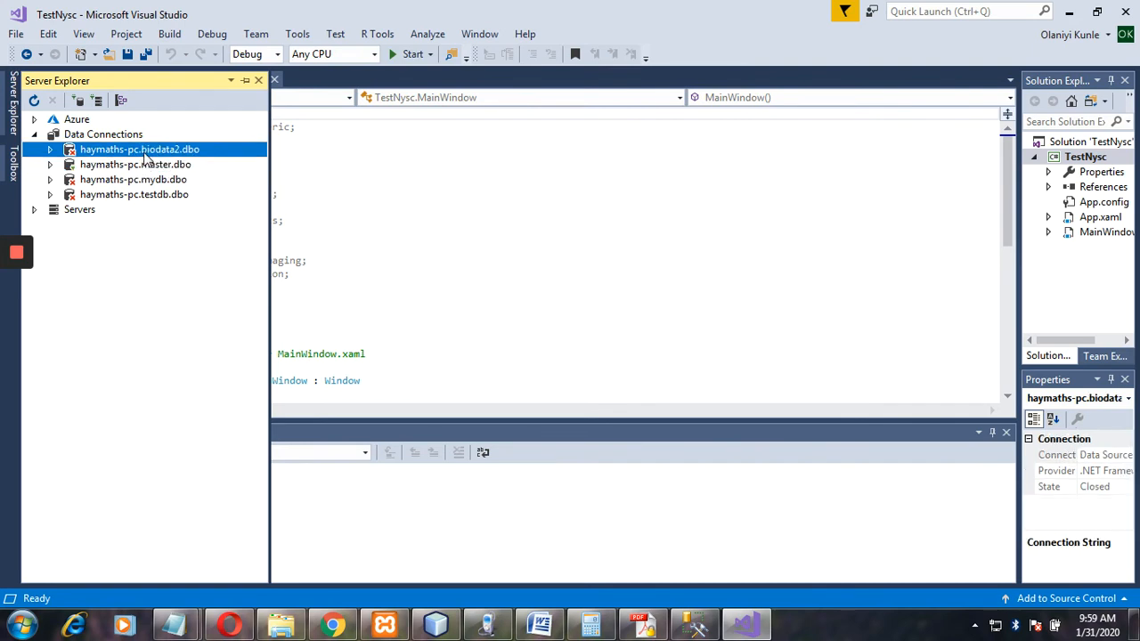
right_click(146, 156)
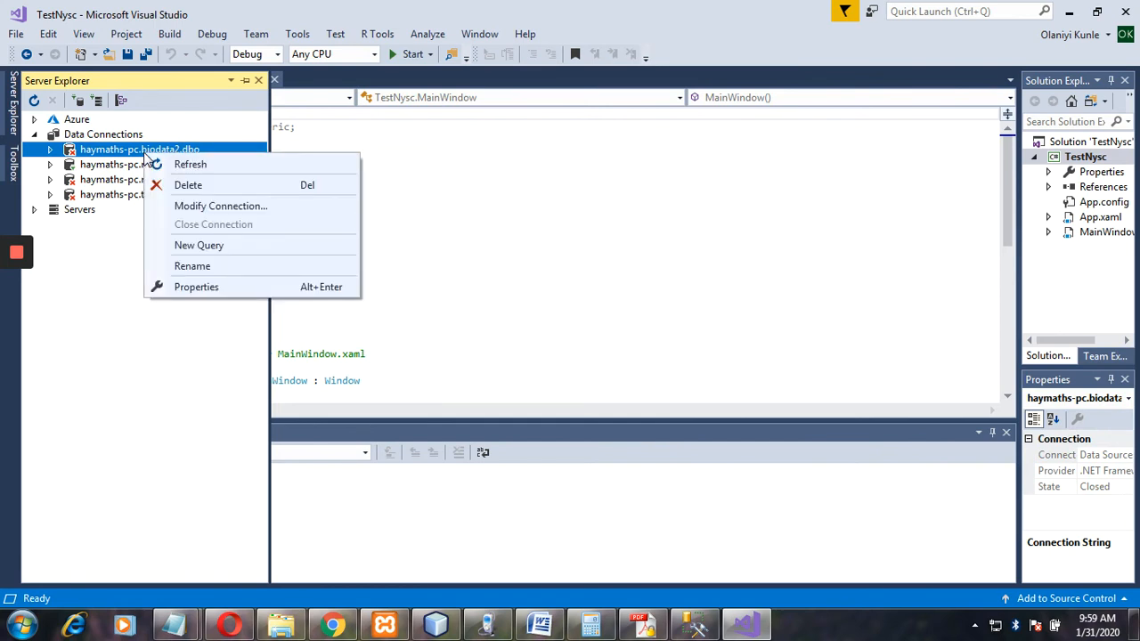
click(109, 231)
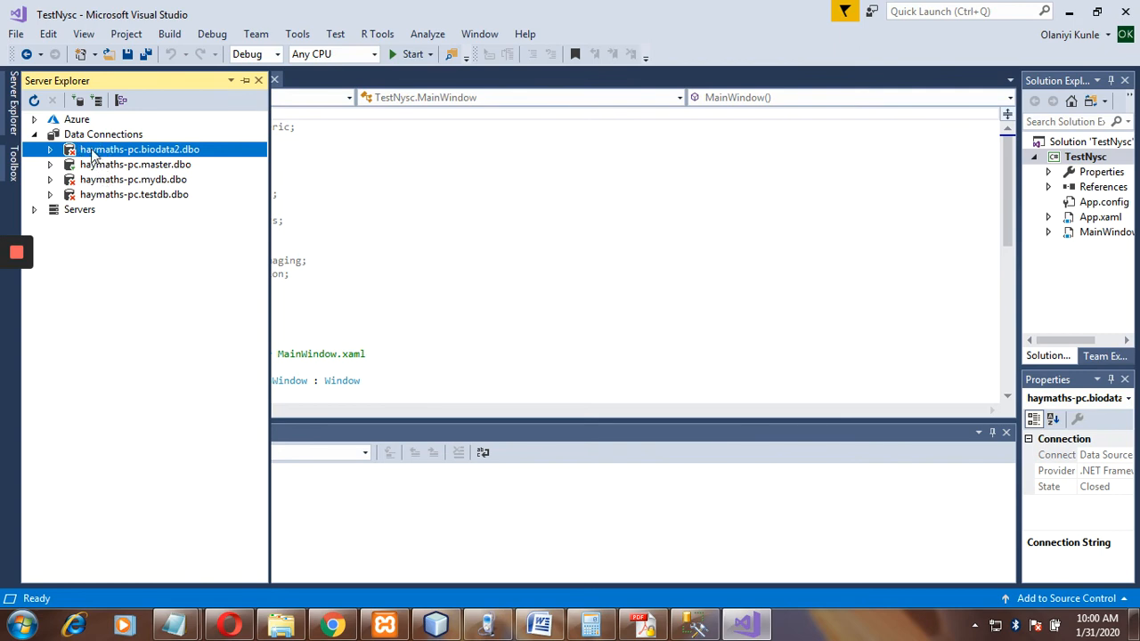
click(82, 136)
right_click(82, 137)
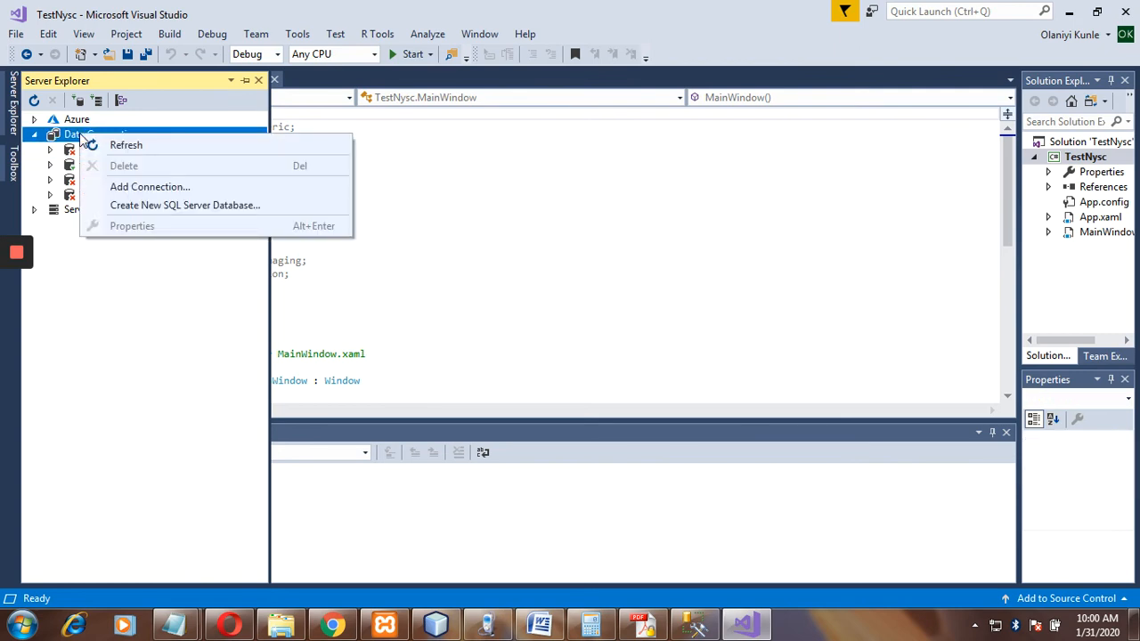
click(119, 146)
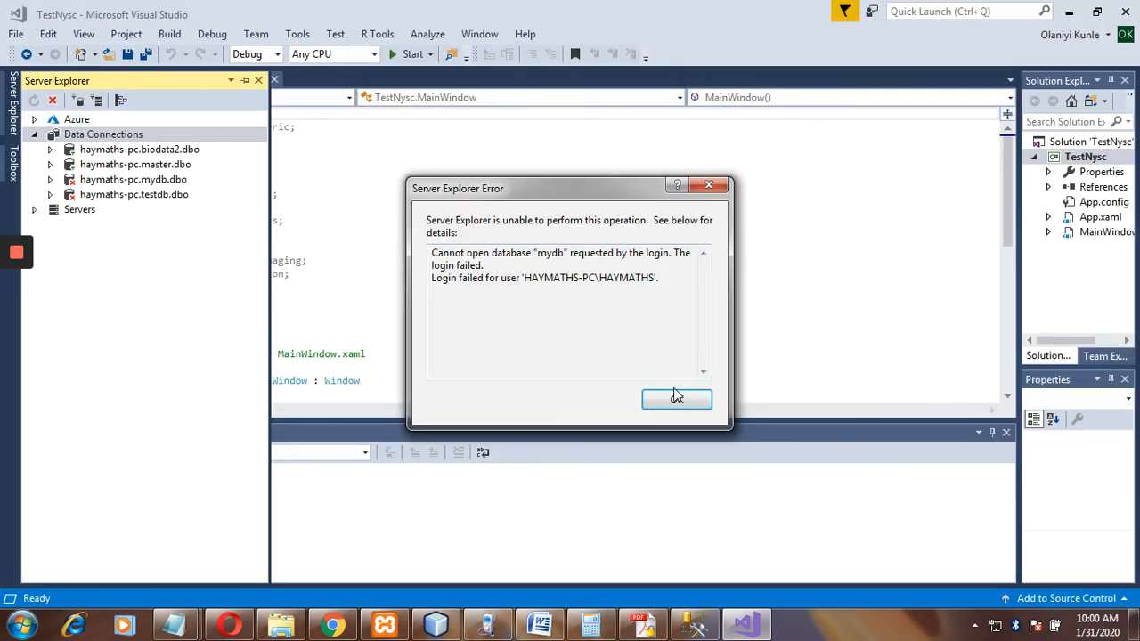
Dismiss the mydb login error, expand biodata2 in Management Studio, then return to Visual Studio.
click(682, 399)
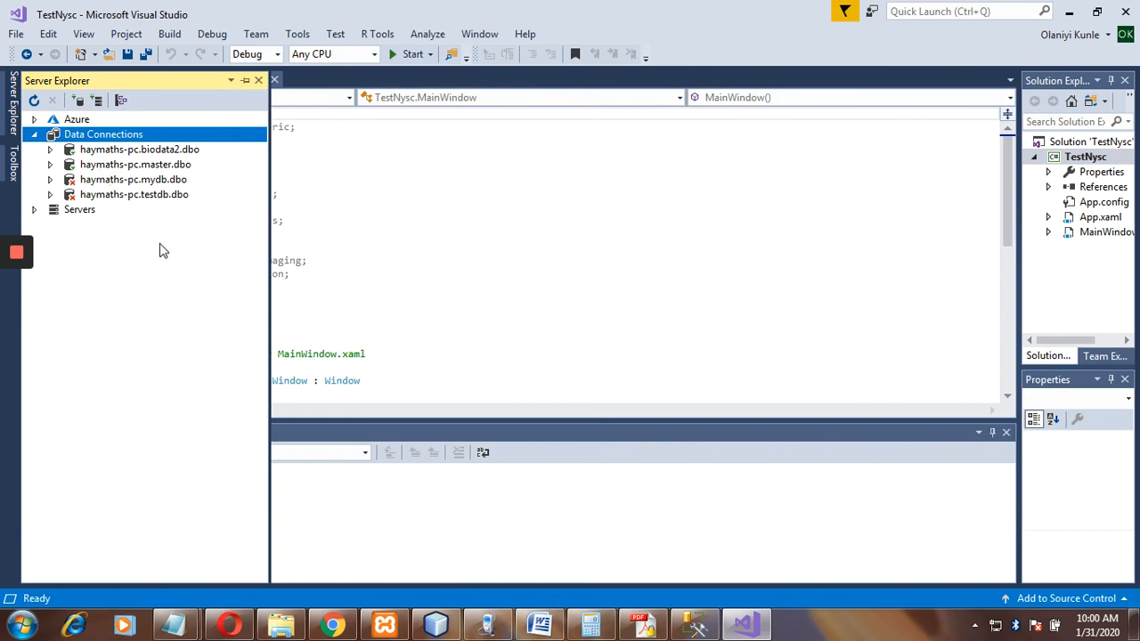
click(693, 625)
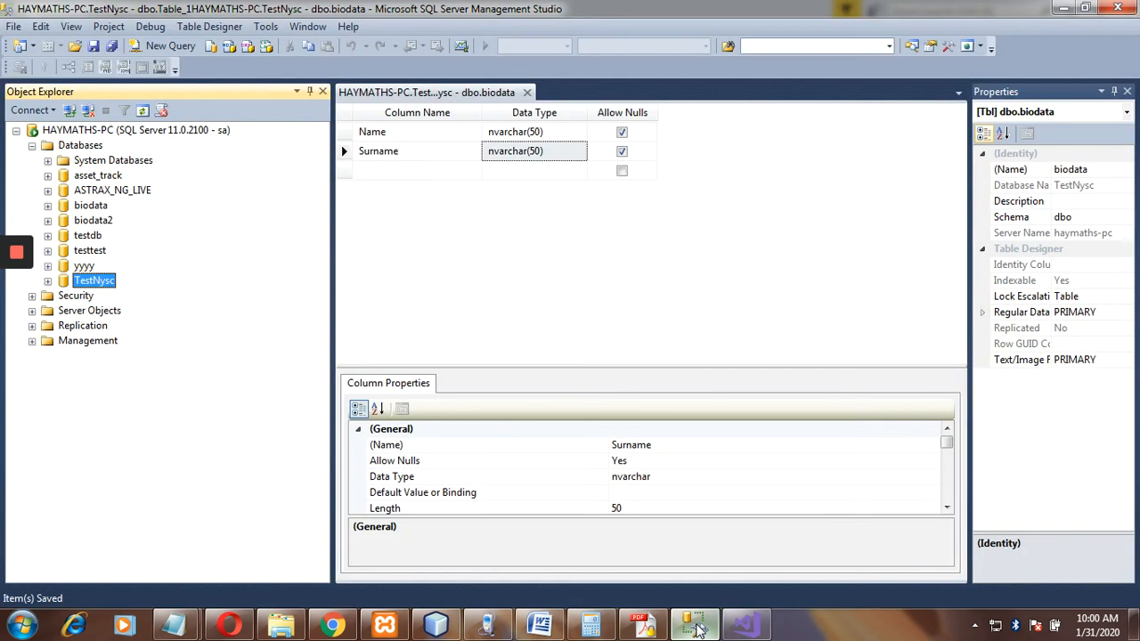
click(697, 627)
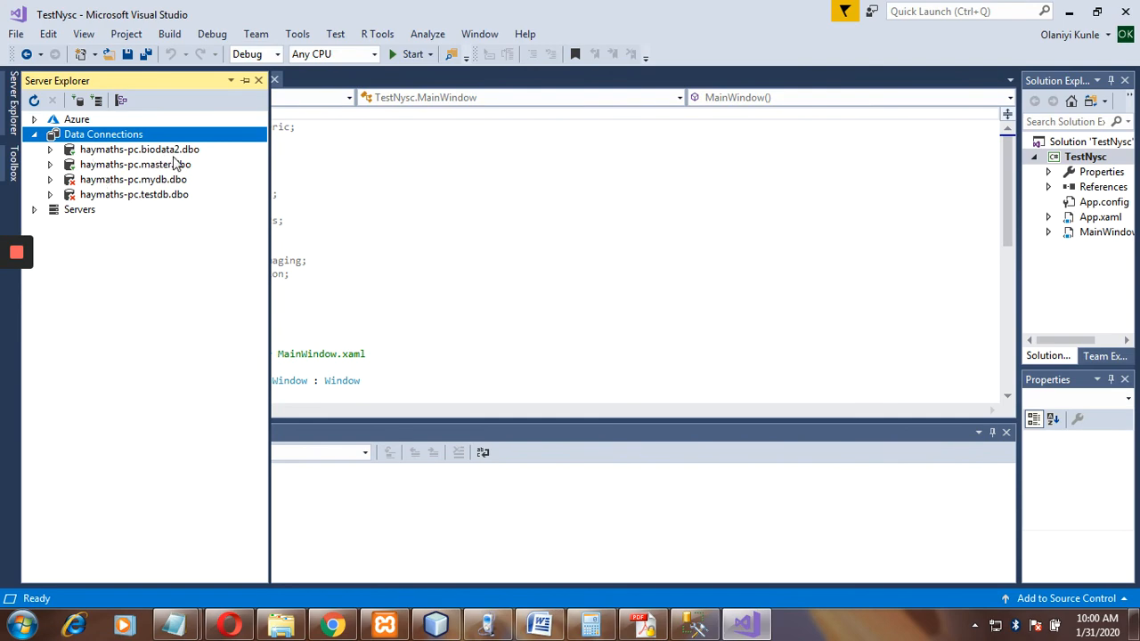
click(697, 628)
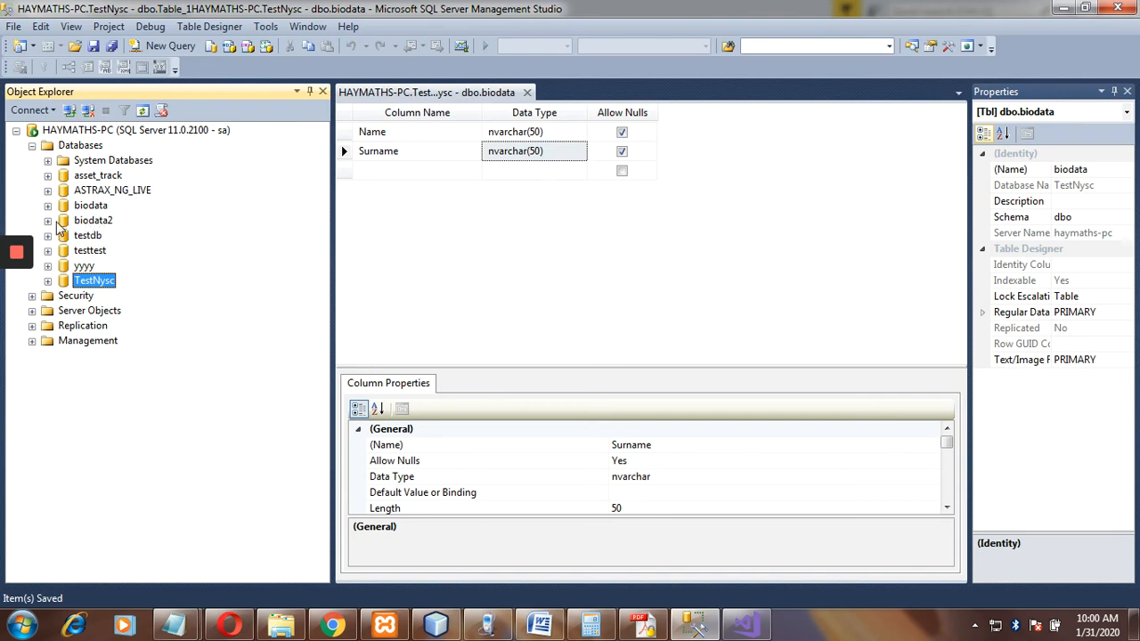
click(48, 221)
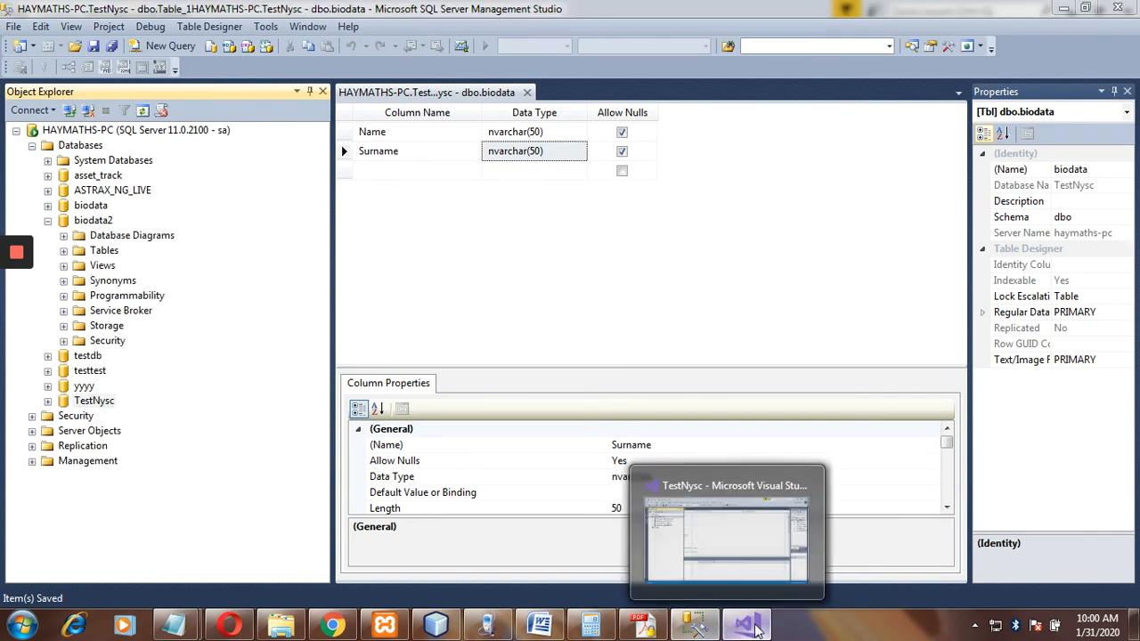
click(753, 629)
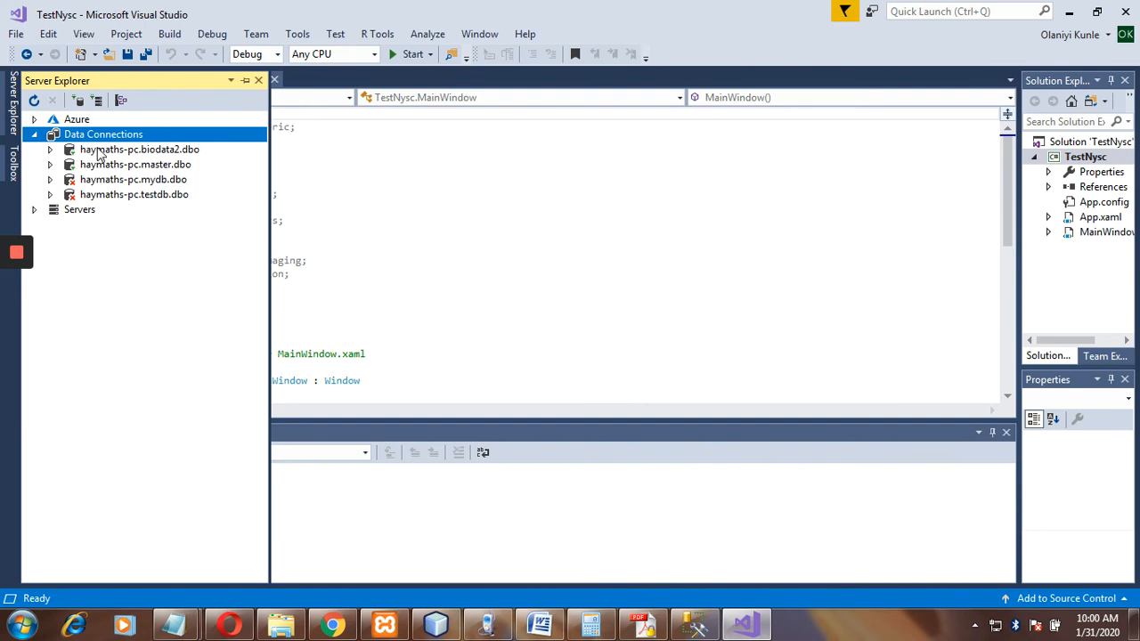
Show the table data of biodata2's studentinfo table, which lists one row with salary 100.
click(50, 150)
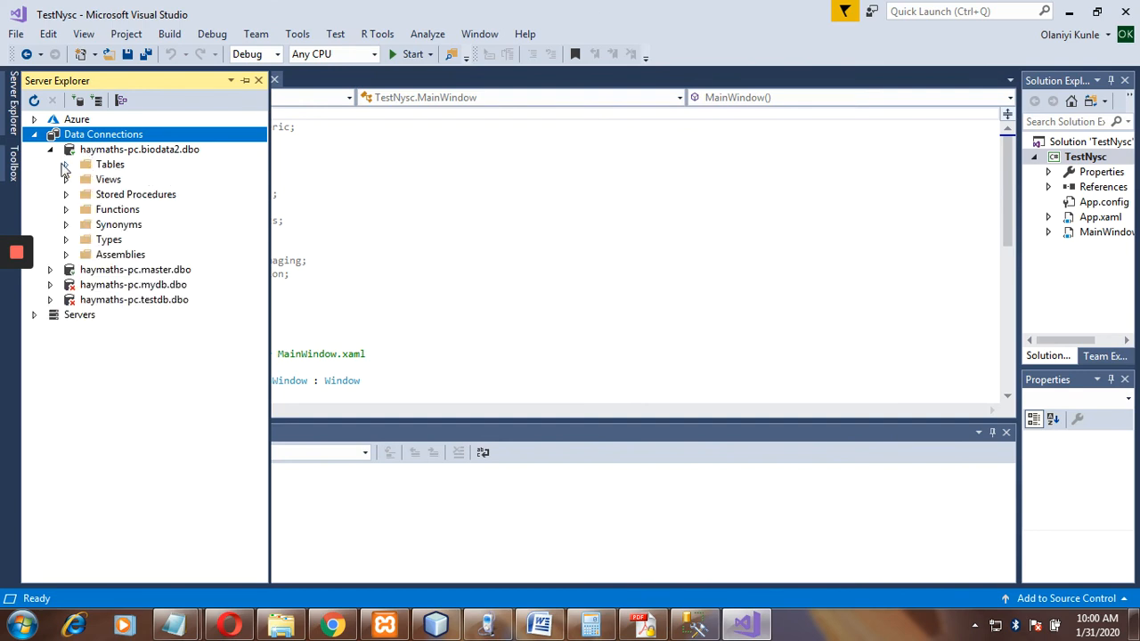
click(65, 165)
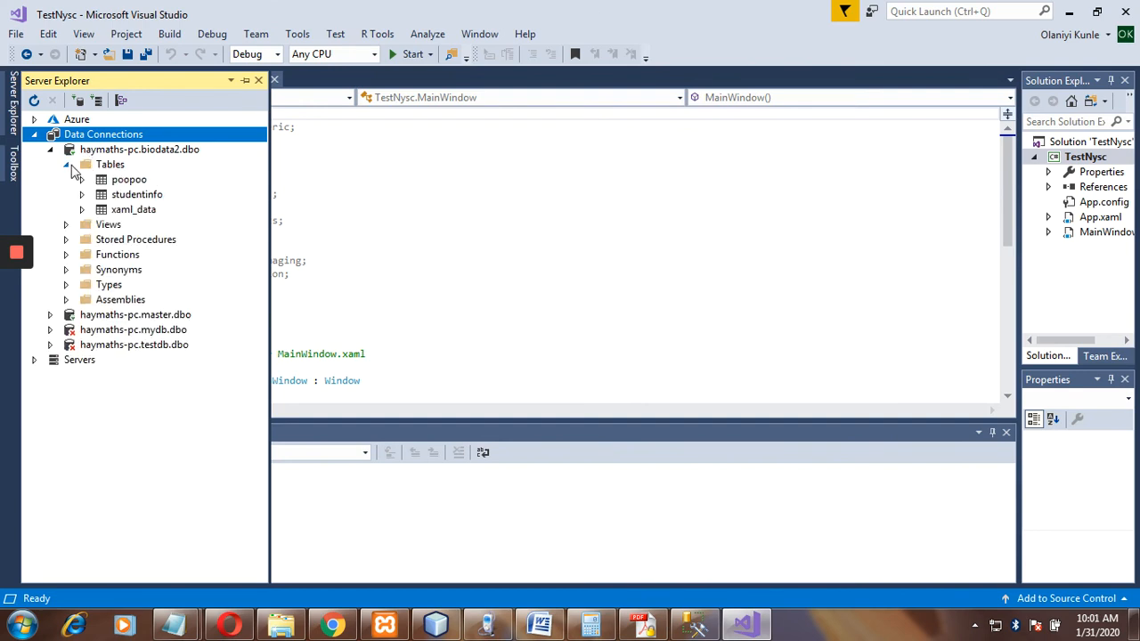
click(139, 198)
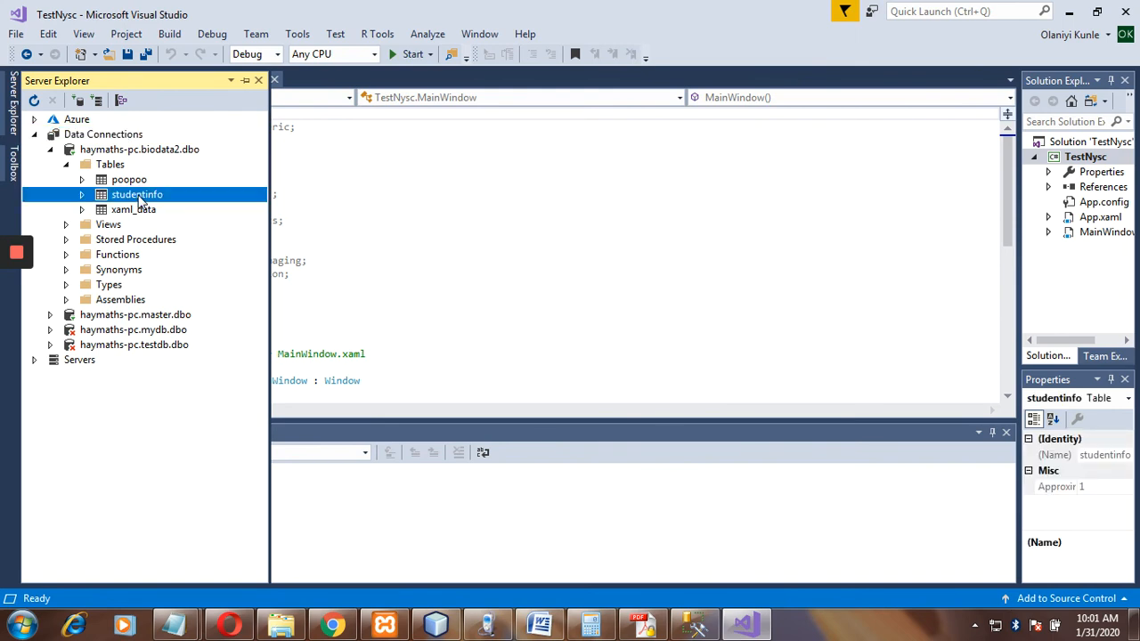
right_click(138, 196)
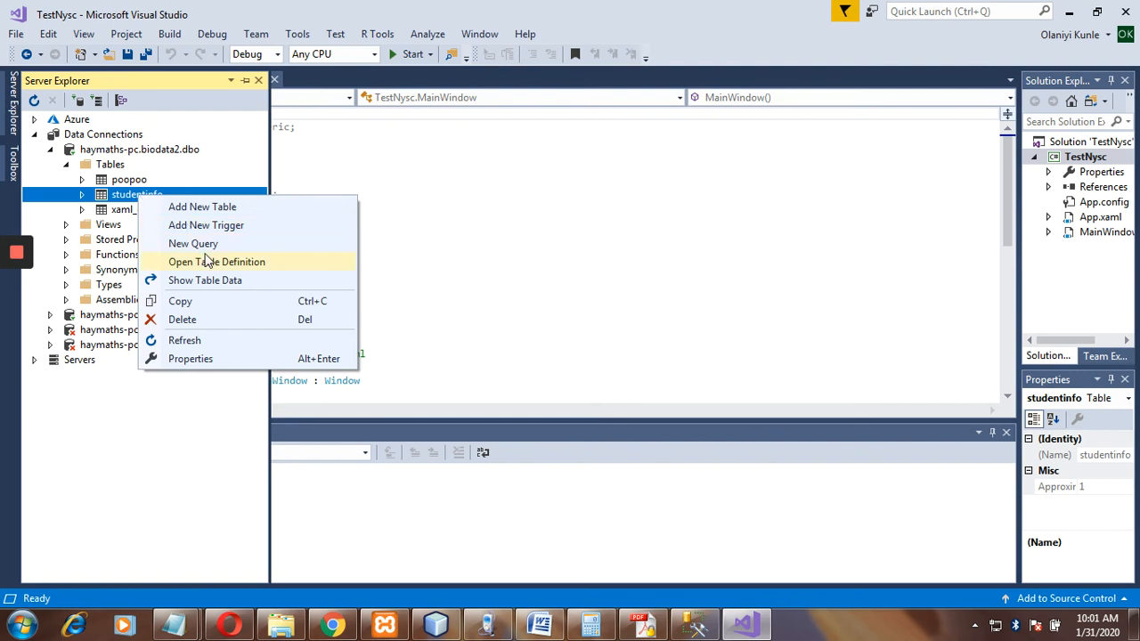
click(208, 282)
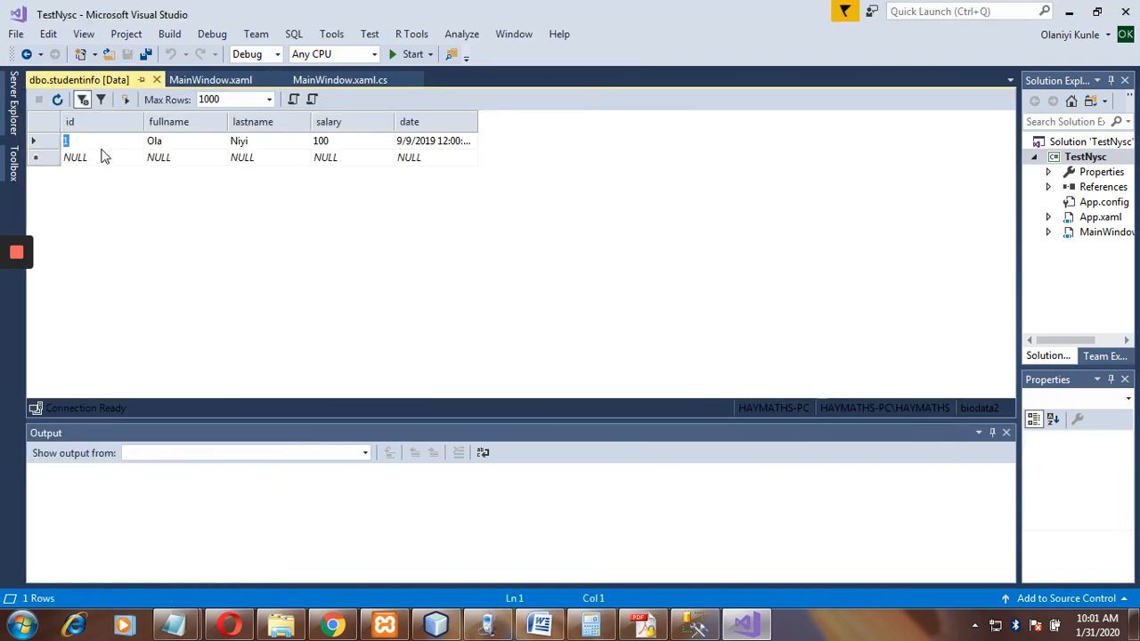
Open dbo.studentinfo with Edit Top 200 Rows in SSMS and confirm the same single row.
click(100, 143)
click(696, 626)
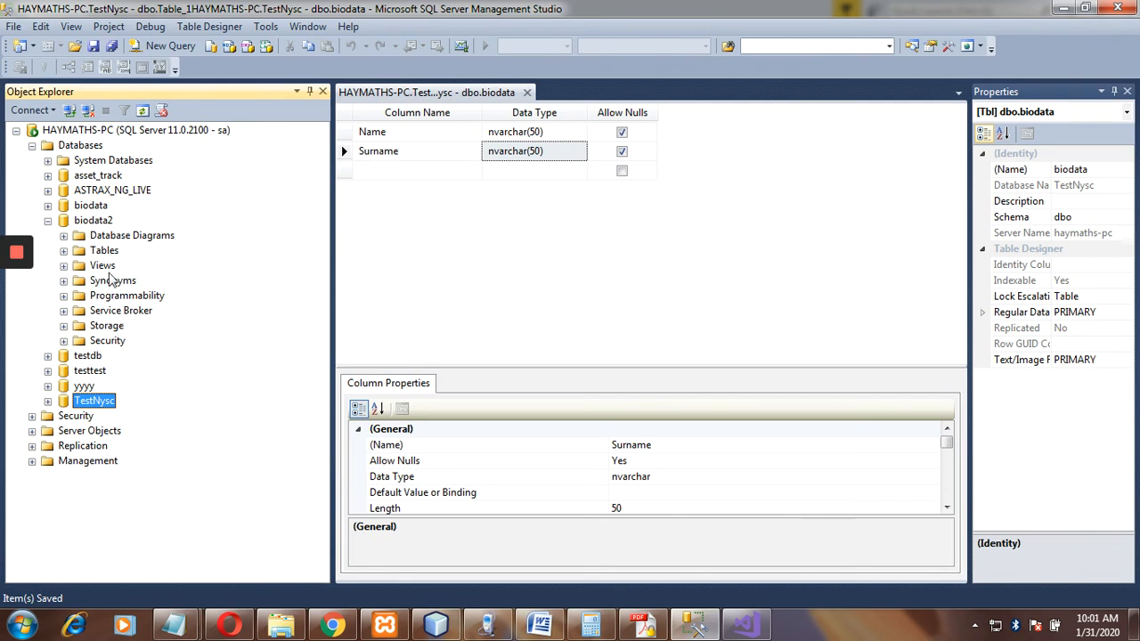
click(63, 252)
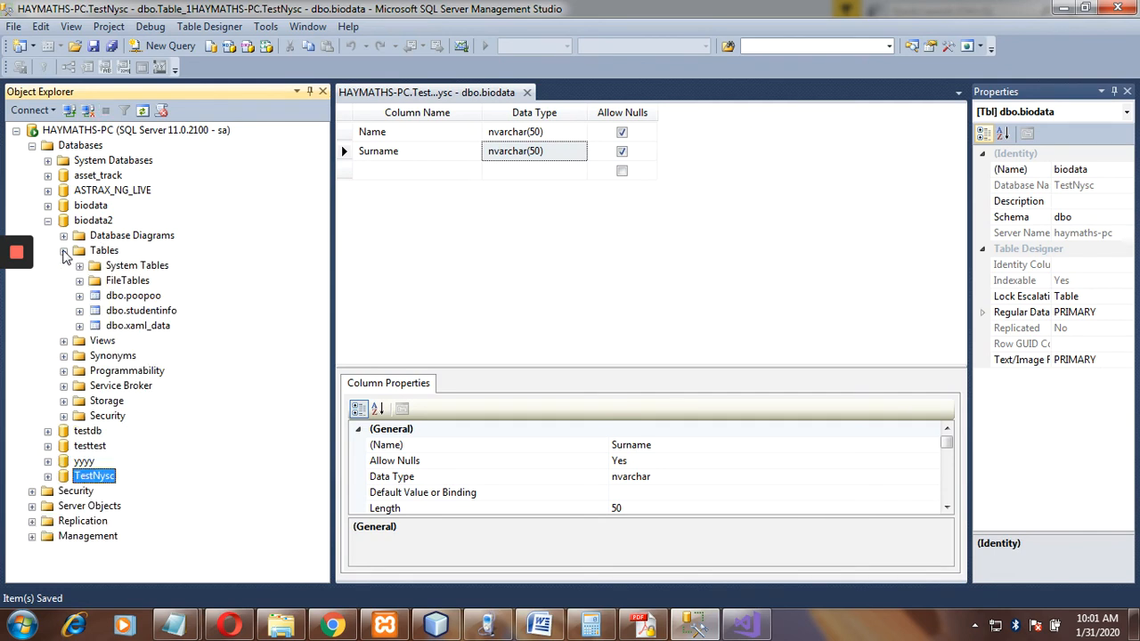
double_click(123, 310)
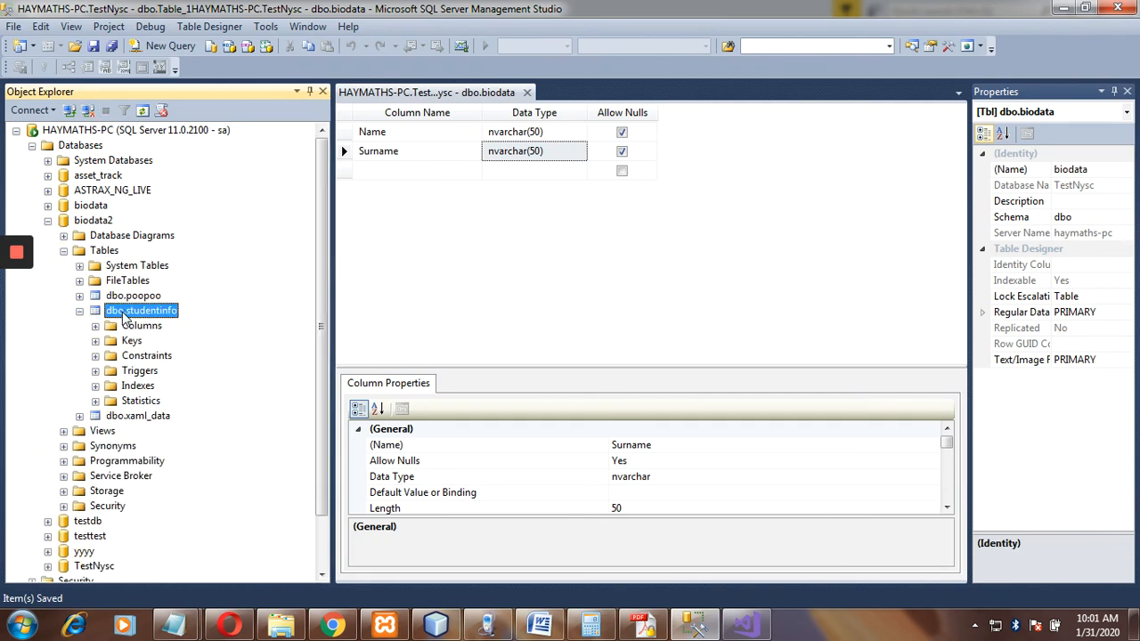
right_click(123, 314)
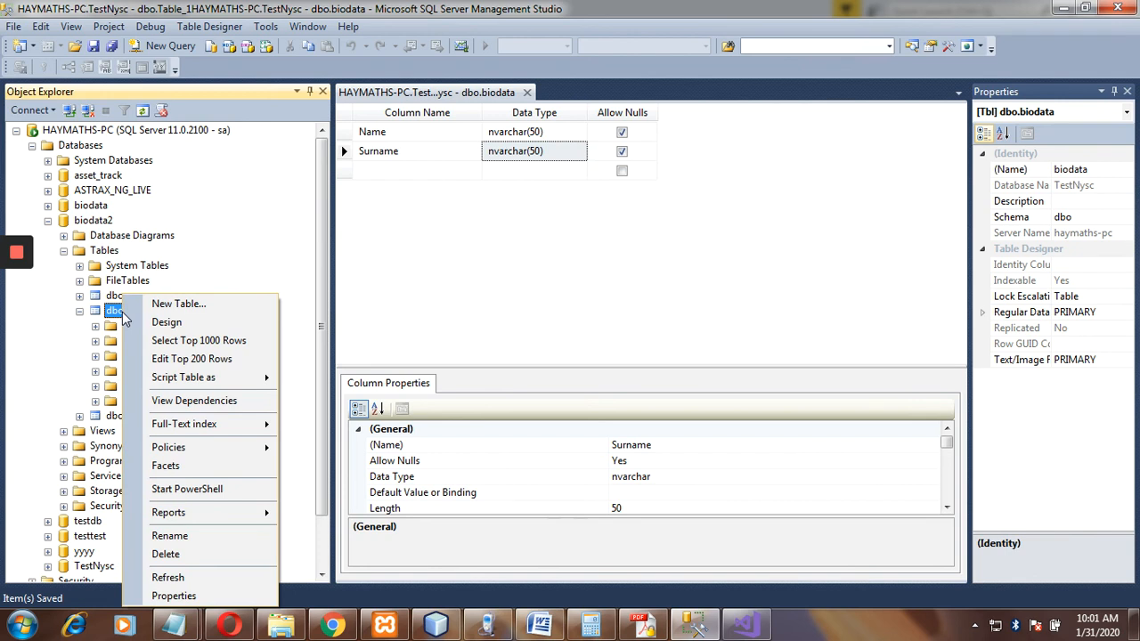
click(214, 360)
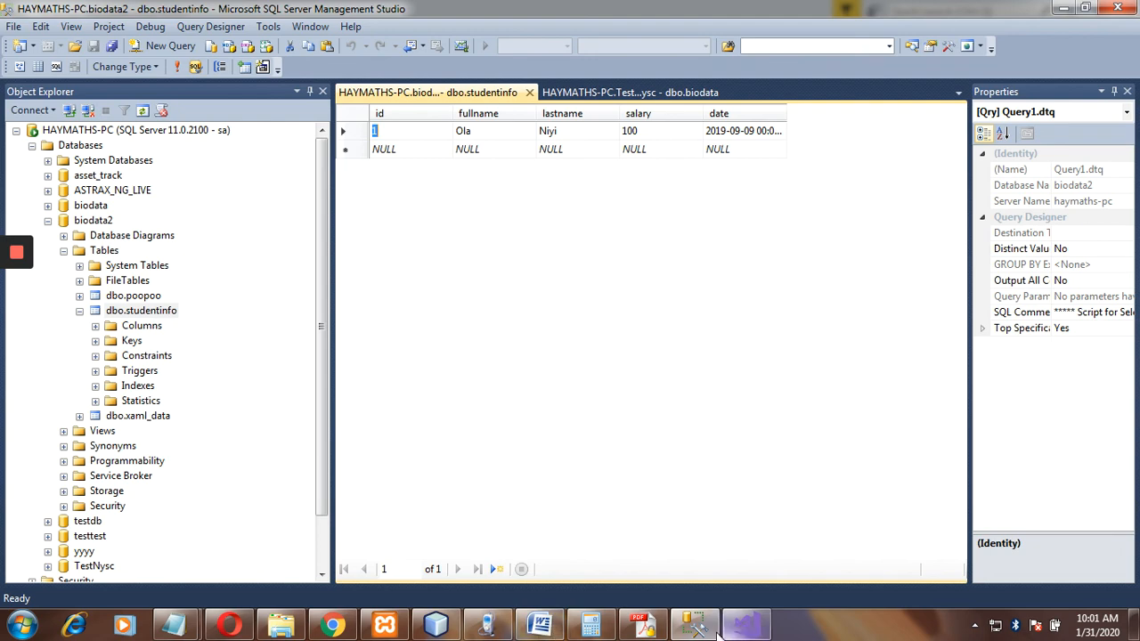
click(744, 625)
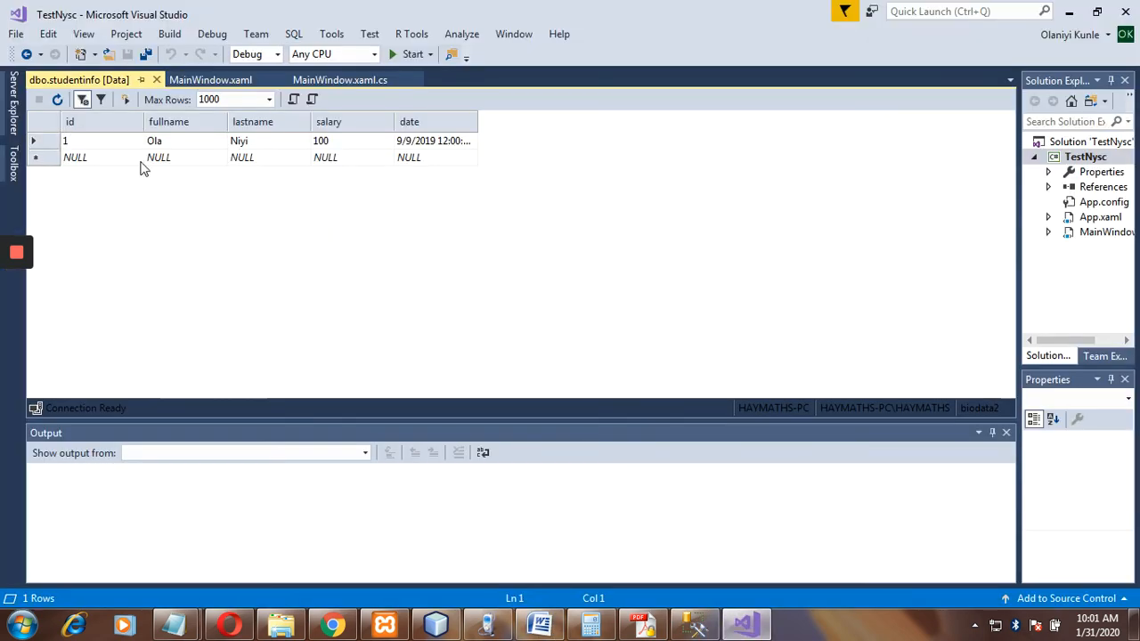